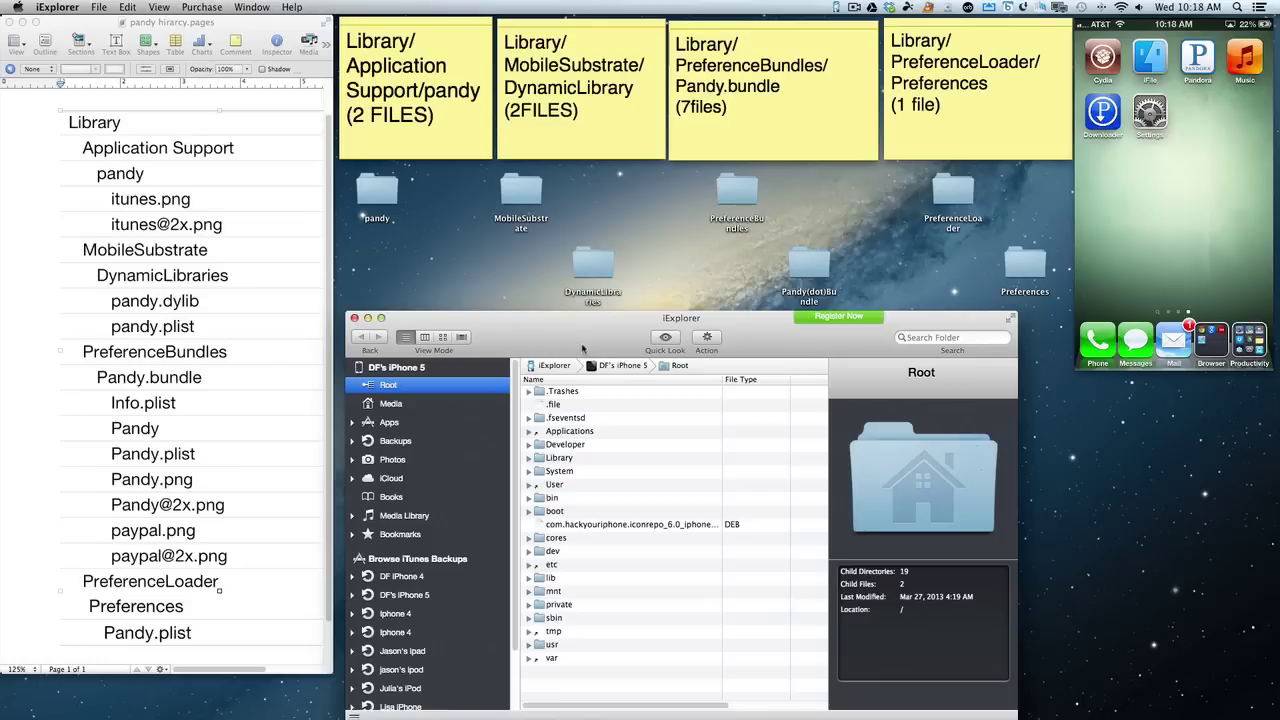
- Expand the Library folder in the iPhone's root directory
{"action": "left_click_drag", "start_coordinate": [556, 337], "coordinate": [556, 338]}
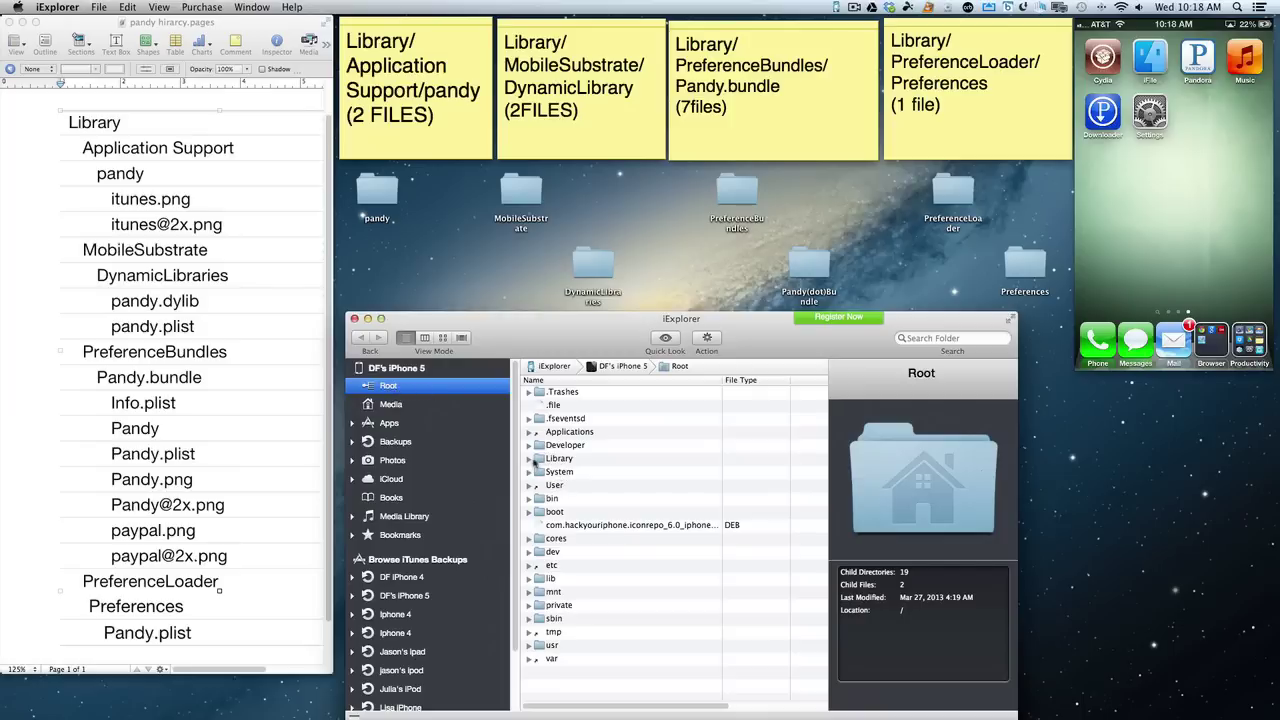
{"action": "left_click", "coordinate": [528, 459]}
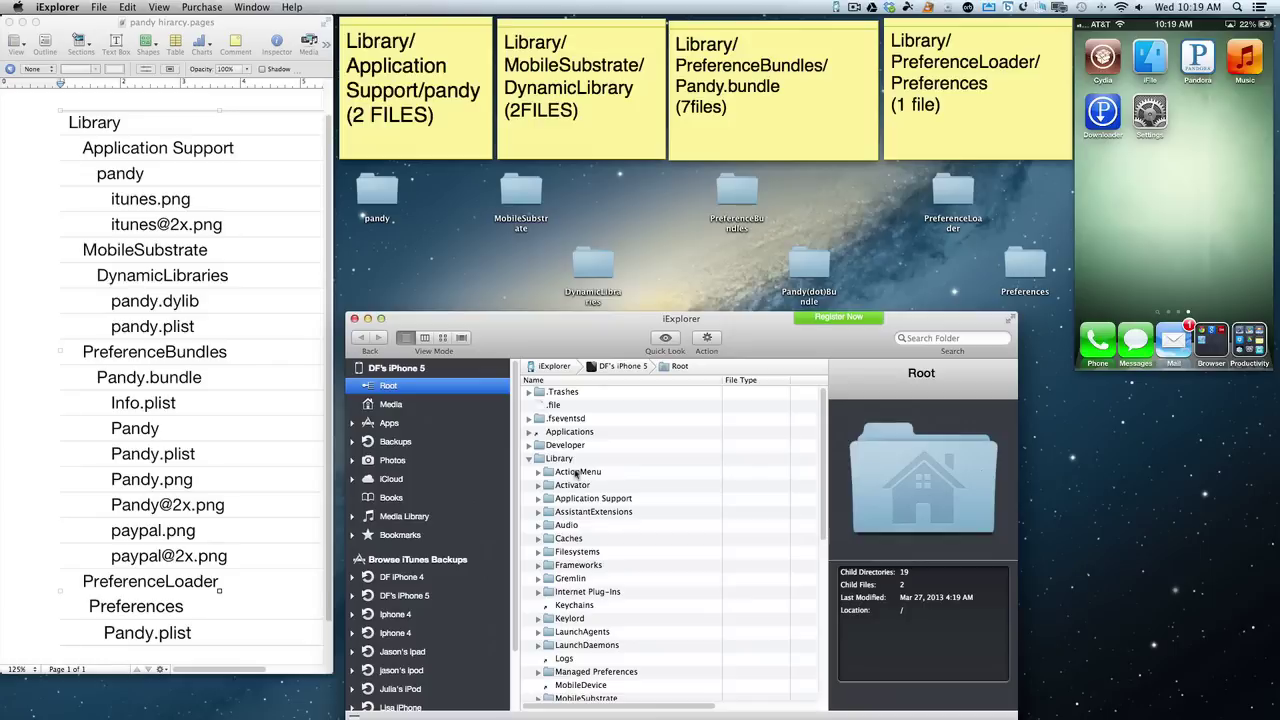
- Switch to AirServer to view the mirrored iPhone home screen in full screen, and return to the desktop
{"action": "left_click", "coordinate": [1265, 21]}
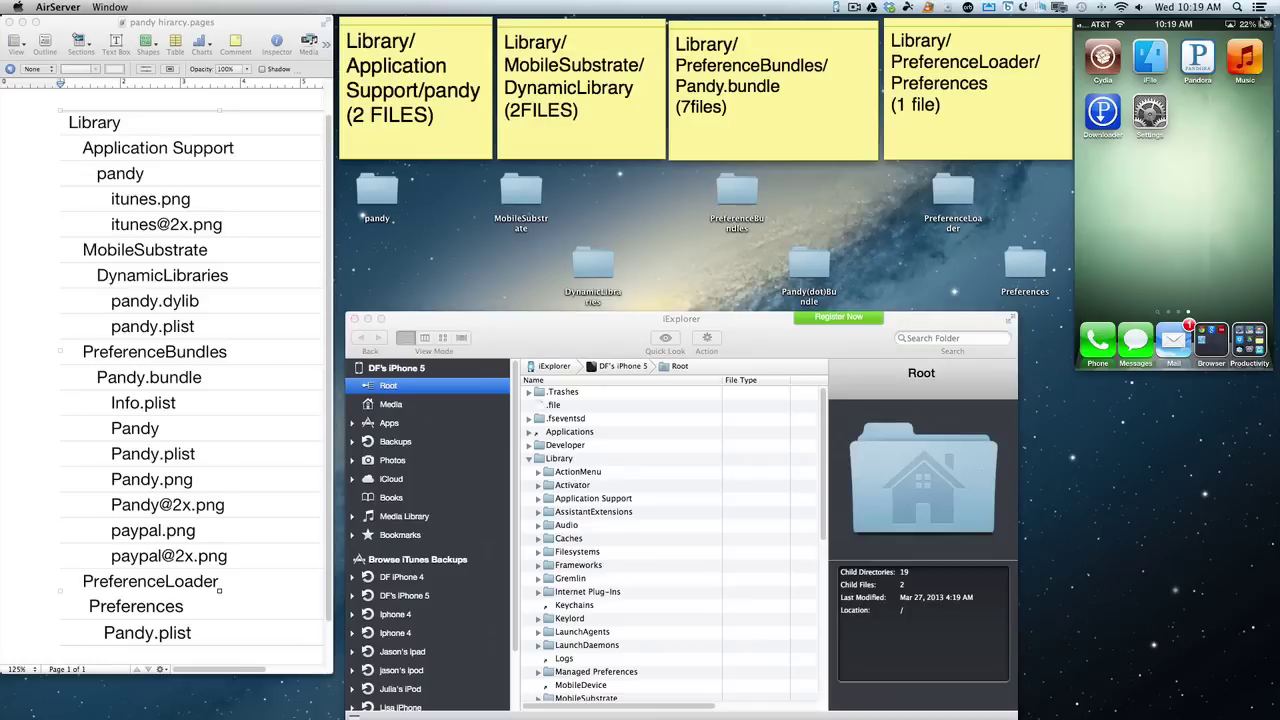
{"action": "mouse_move", "coordinate": [1264, 24]}
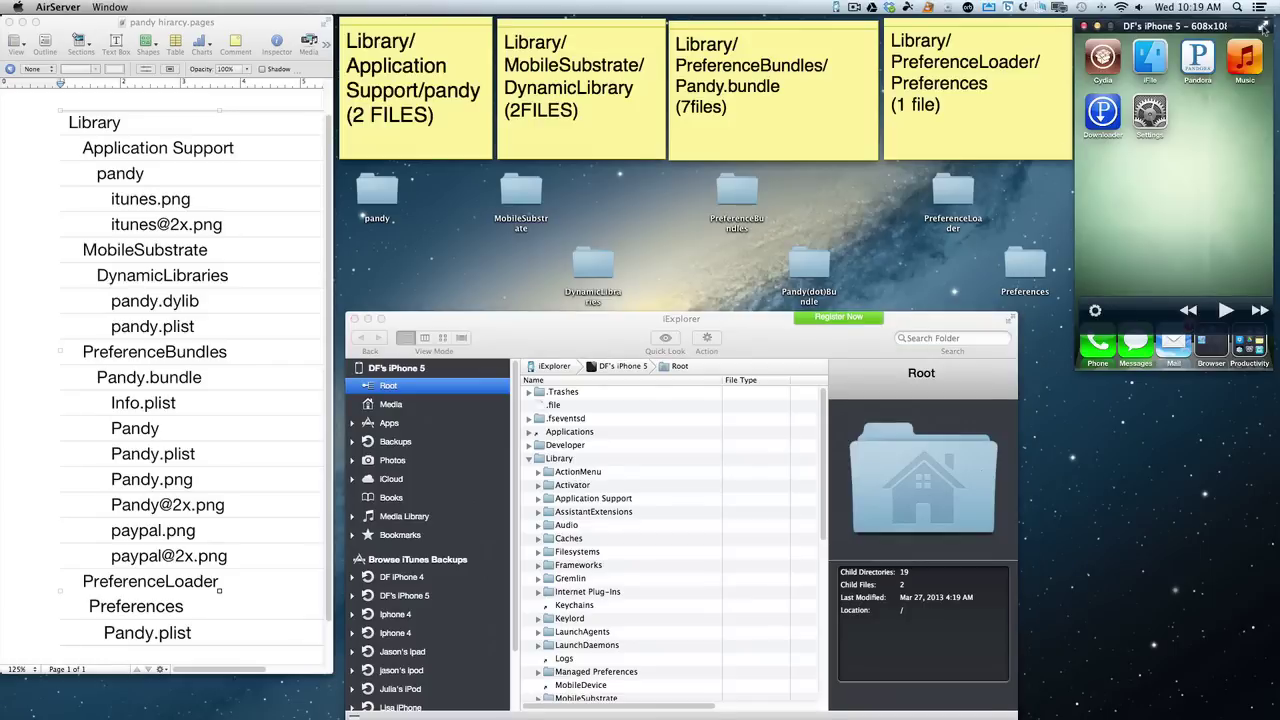
{"action": "left_click", "coordinate": [1264, 26]}
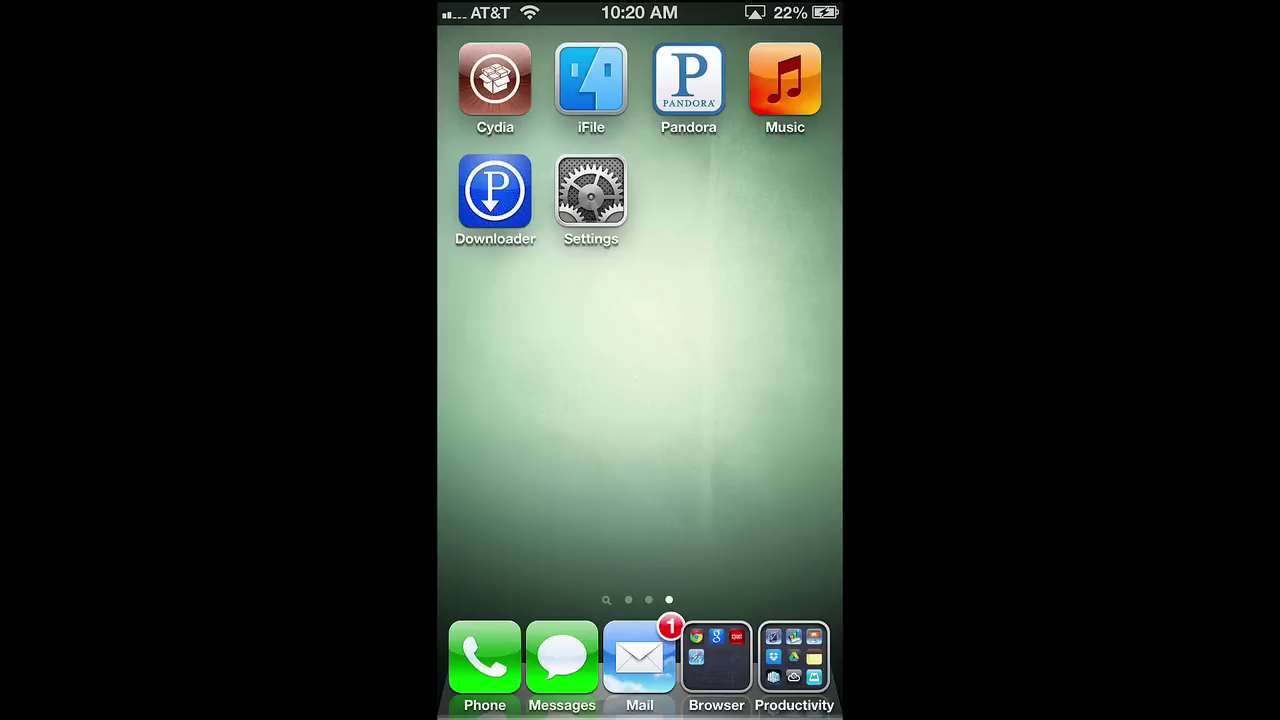
{"action": "mouse_move", "coordinate": [922, 218]}
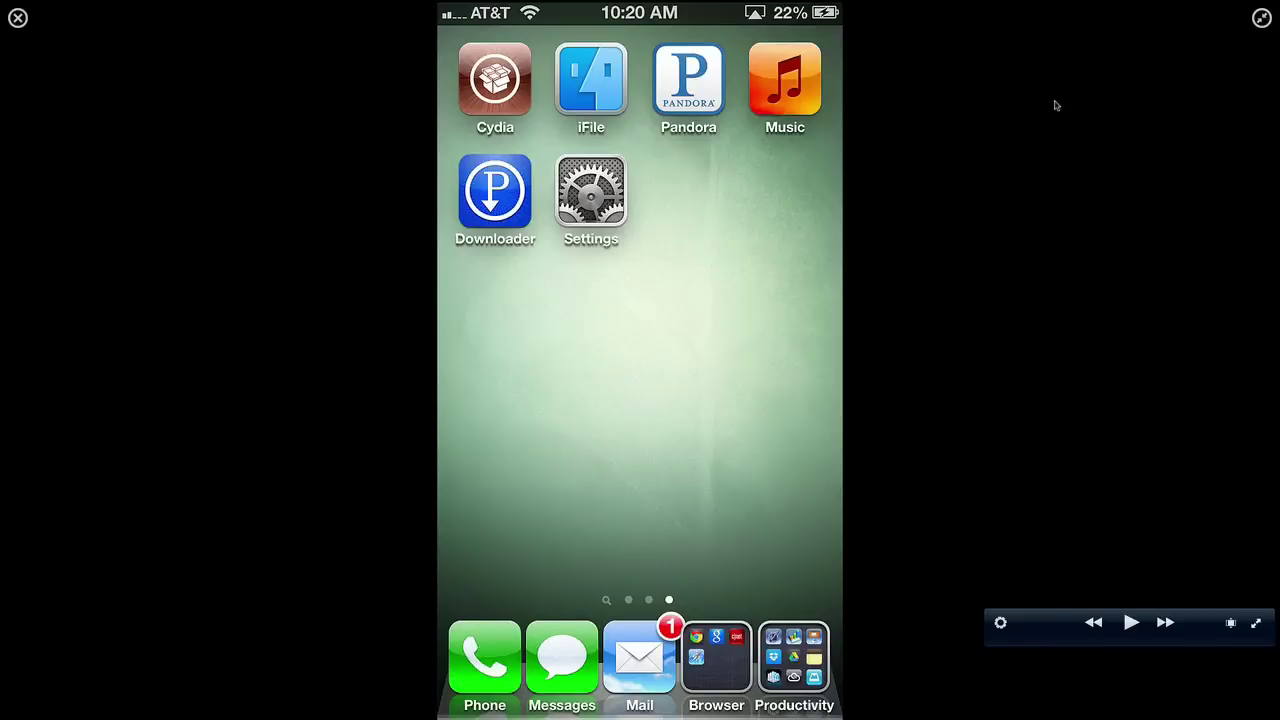
{"action": "key", "text": "Escape"}
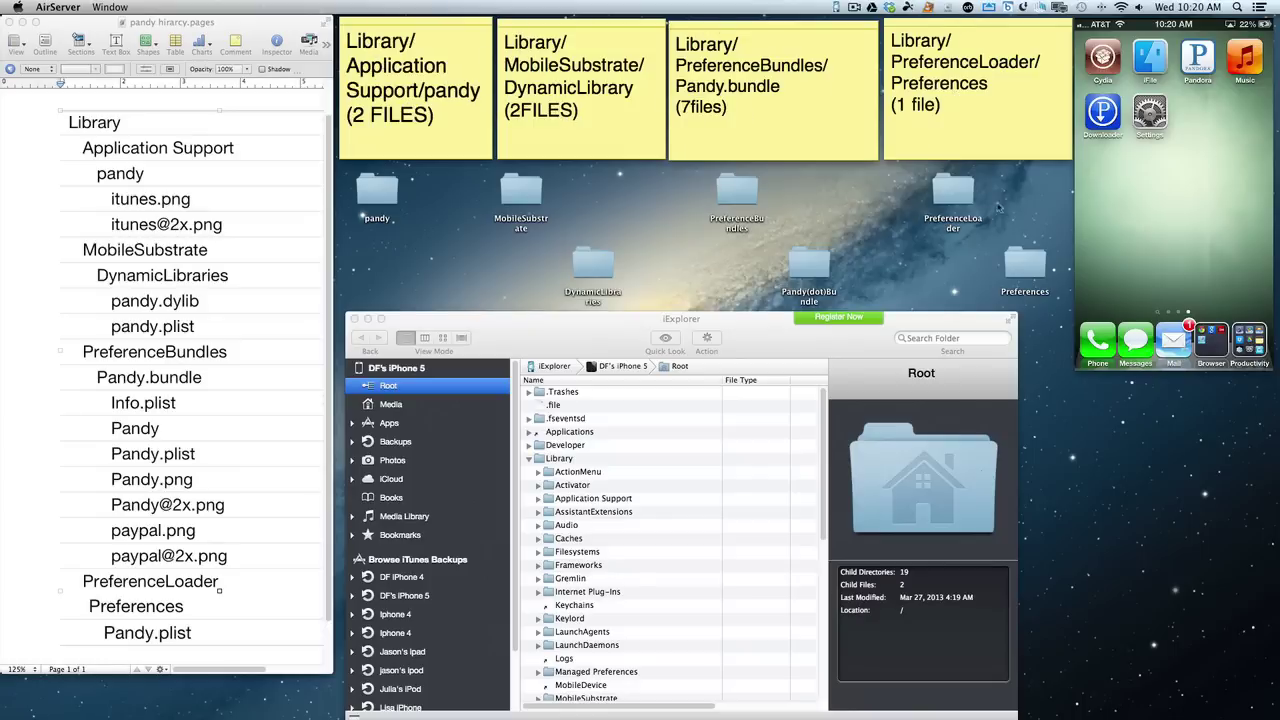
- Inspect the files in the desktop folders pandy and DynamicLibraries, closing each Finder window after checking it
{"action": "left_click", "coordinate": [378, 184]}
{"action": "double_click", "coordinate": [378, 184]}
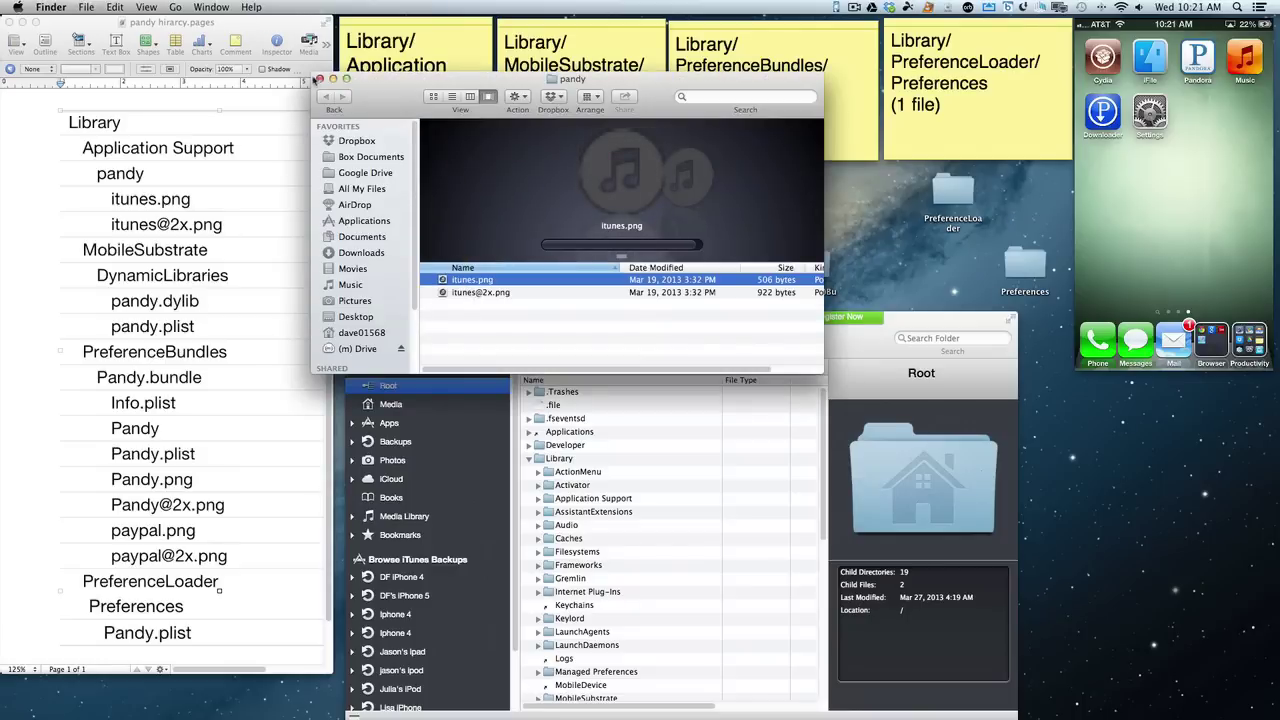
{"action": "left_click", "coordinate": [319, 78]}
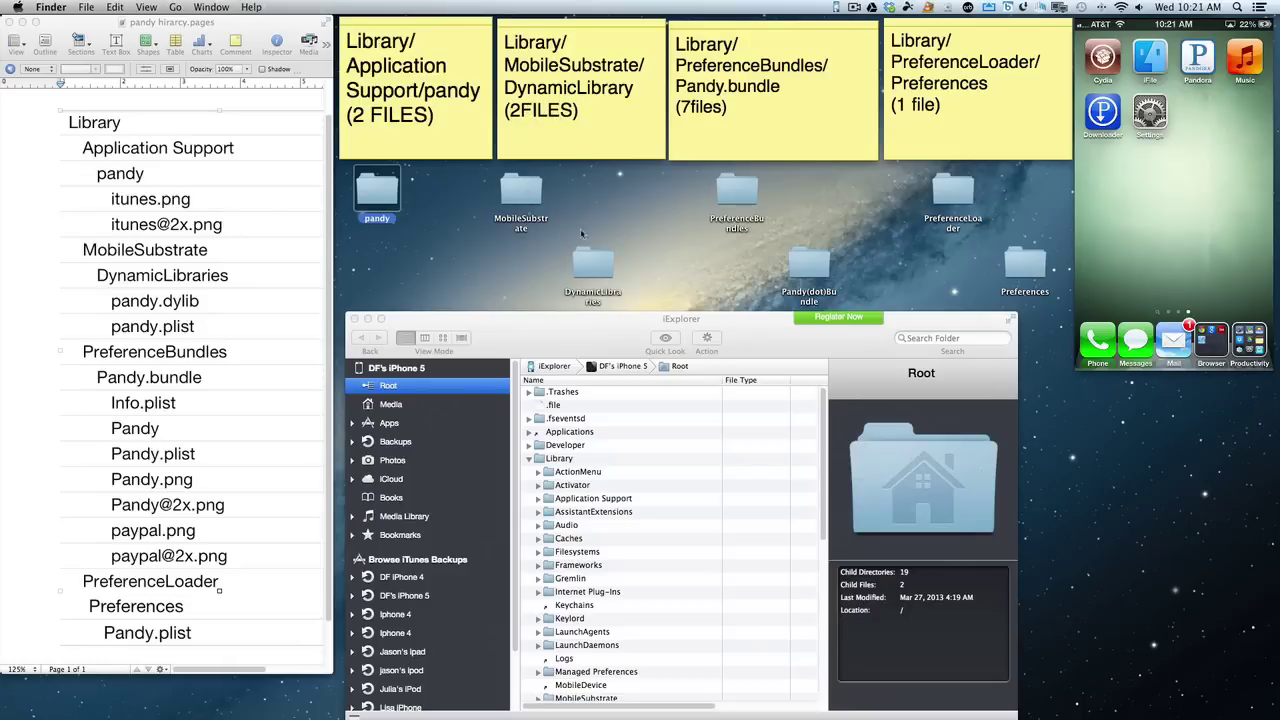
{"action": "left_click", "coordinate": [604, 268]}
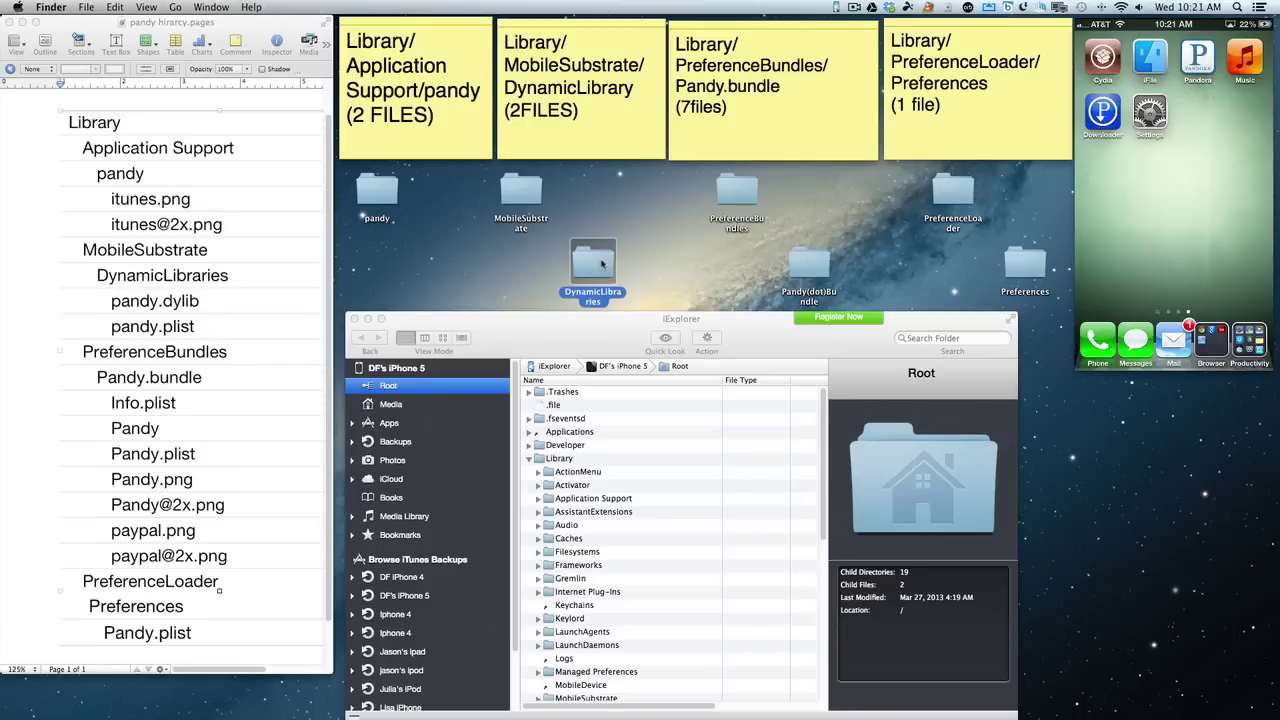
{"action": "double_click", "coordinate": [601, 263]}
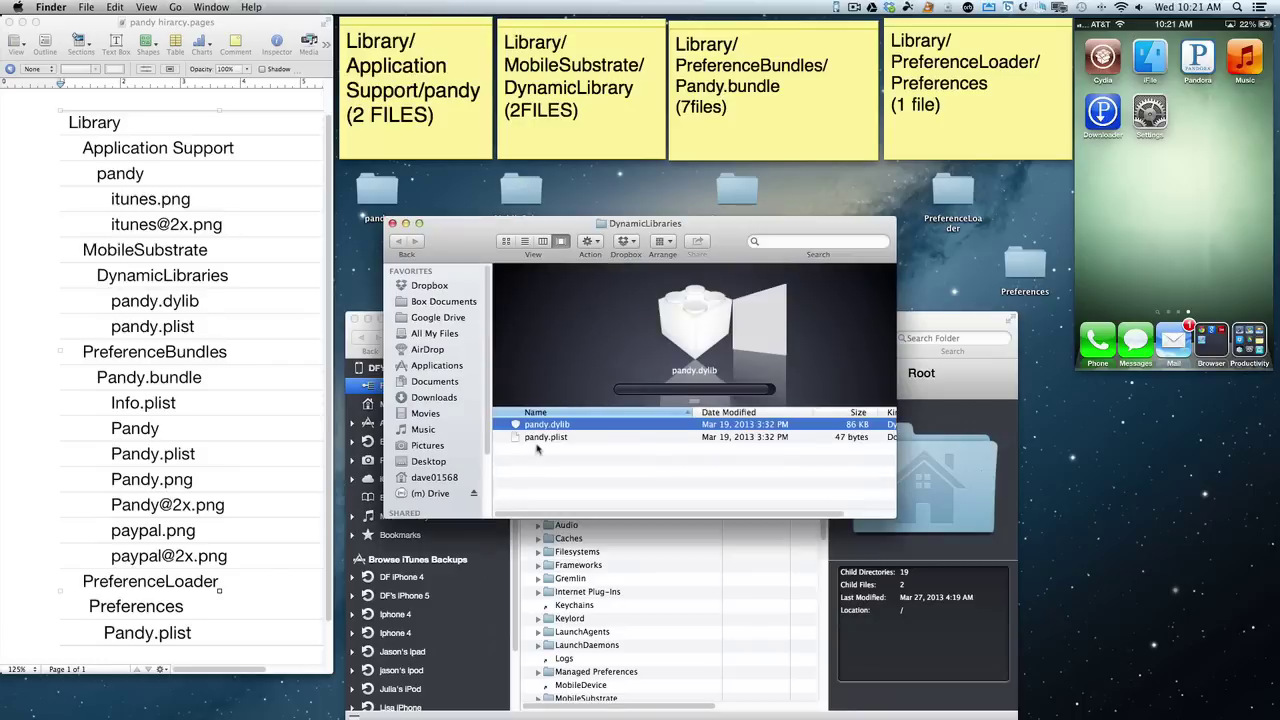
{"action": "left_click", "coordinate": [393, 223]}
- Inspect the files in the desktop folders Pandy(dot)Bundle and Preferences, closing each Finder window after checking it
{"action": "left_click", "coordinate": [809, 258]}
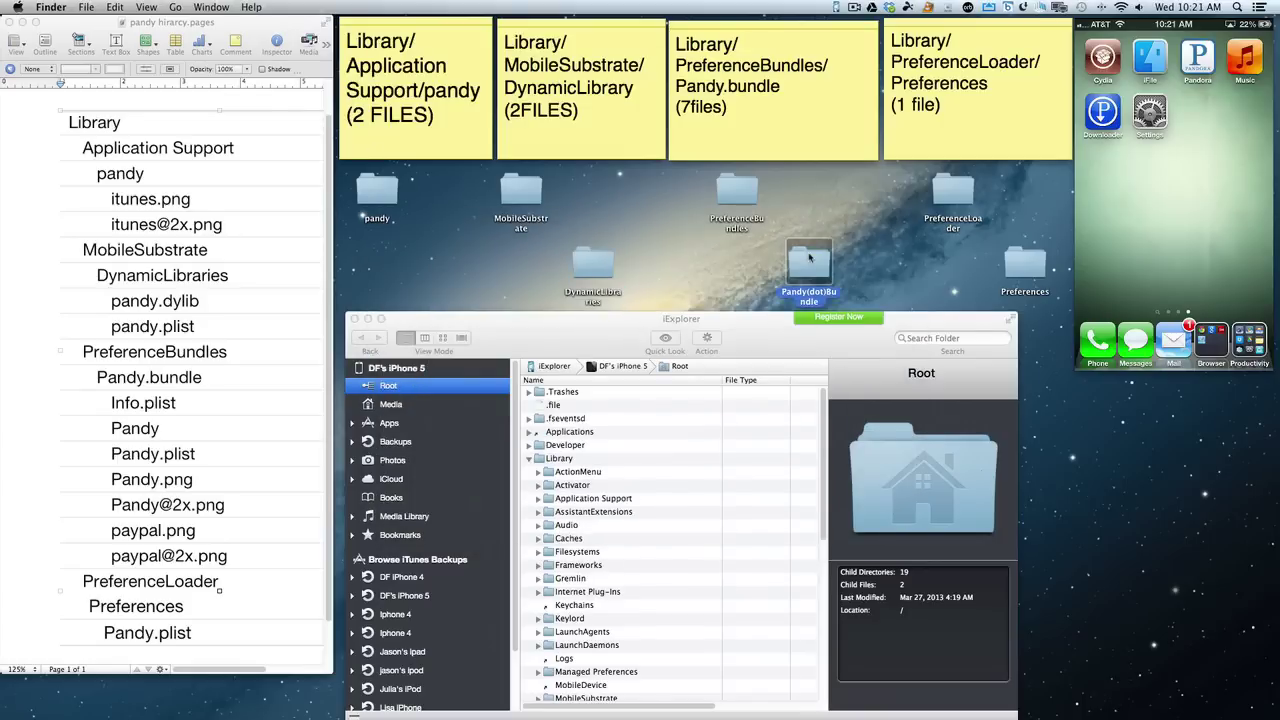
{"action": "double_click", "coordinate": [809, 258]}
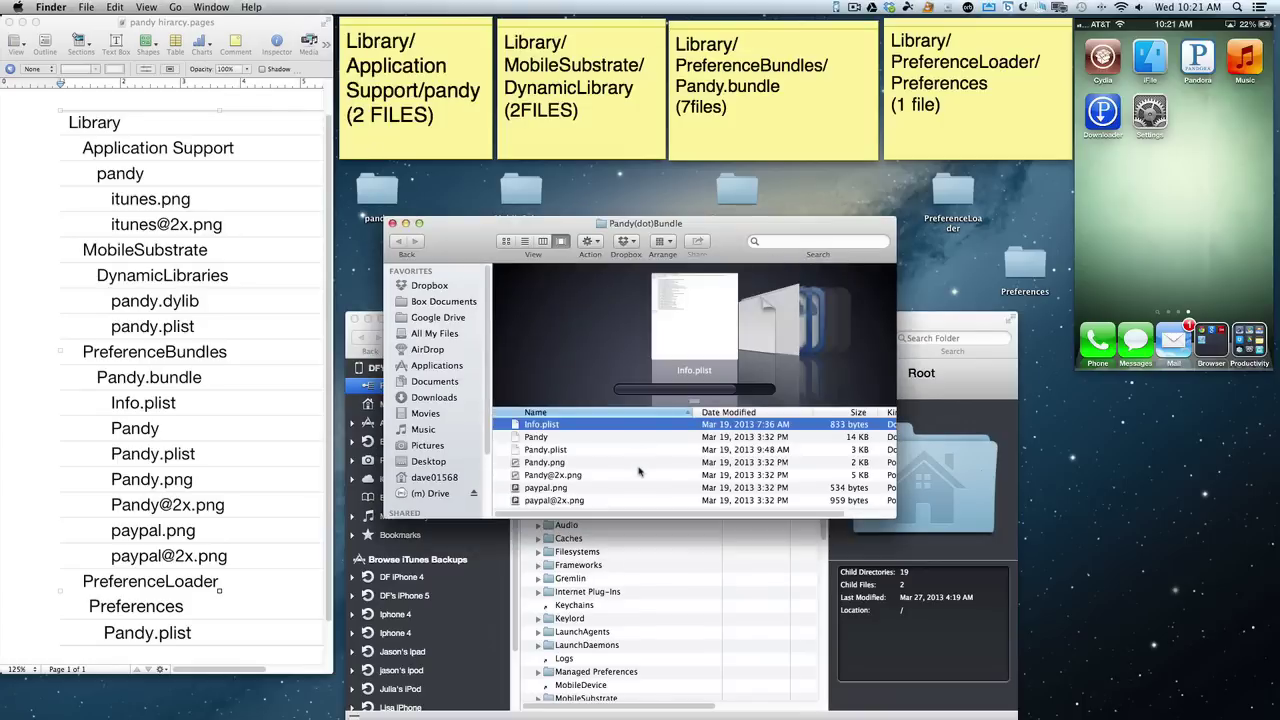
{"action": "left_click_drag", "start_coordinate": [387, 219], "coordinate": [398, 222]}
{"action": "left_click", "coordinate": [405, 224]}
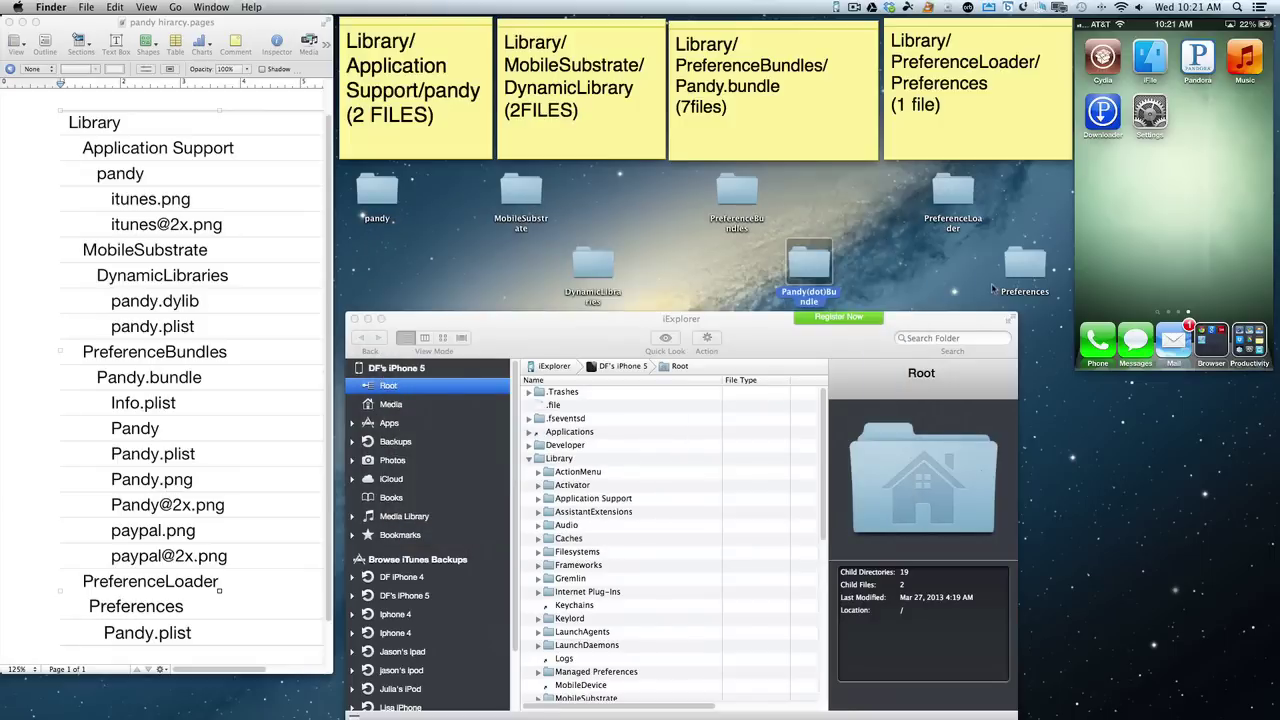
{"action": "left_click", "coordinate": [1018, 265]}
{"action": "double_click", "coordinate": [1018, 265]}
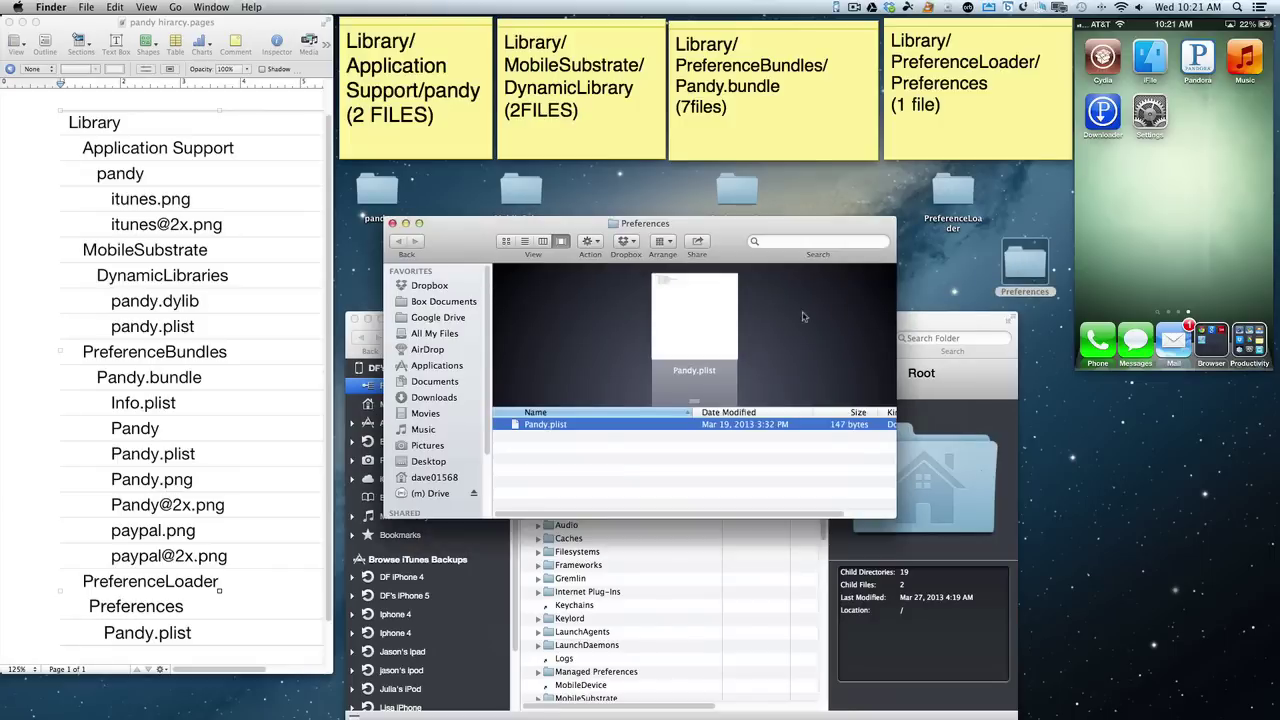
{"action": "left_click", "coordinate": [392, 223]}
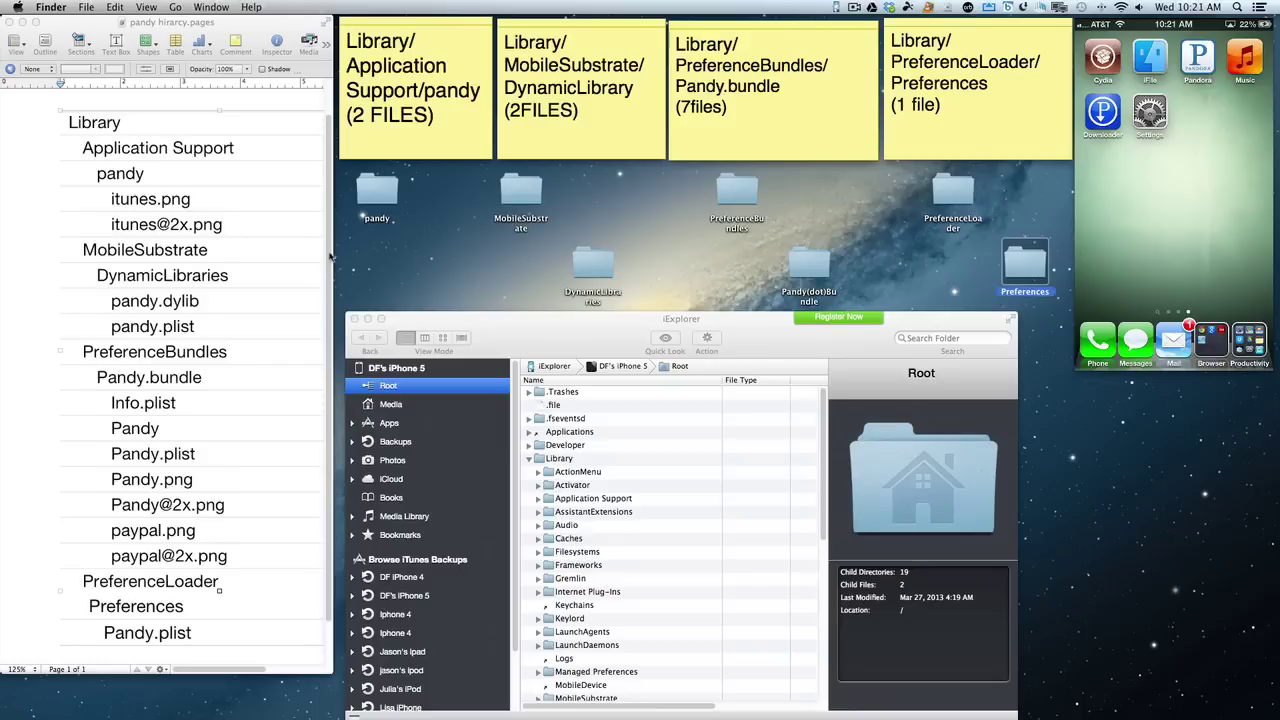
- View the Pandy package's Installed Files list from Cydia on the full-screen AirServer mirror, and return to the desktop
{"action": "left_click", "coordinate": [275, 260]}
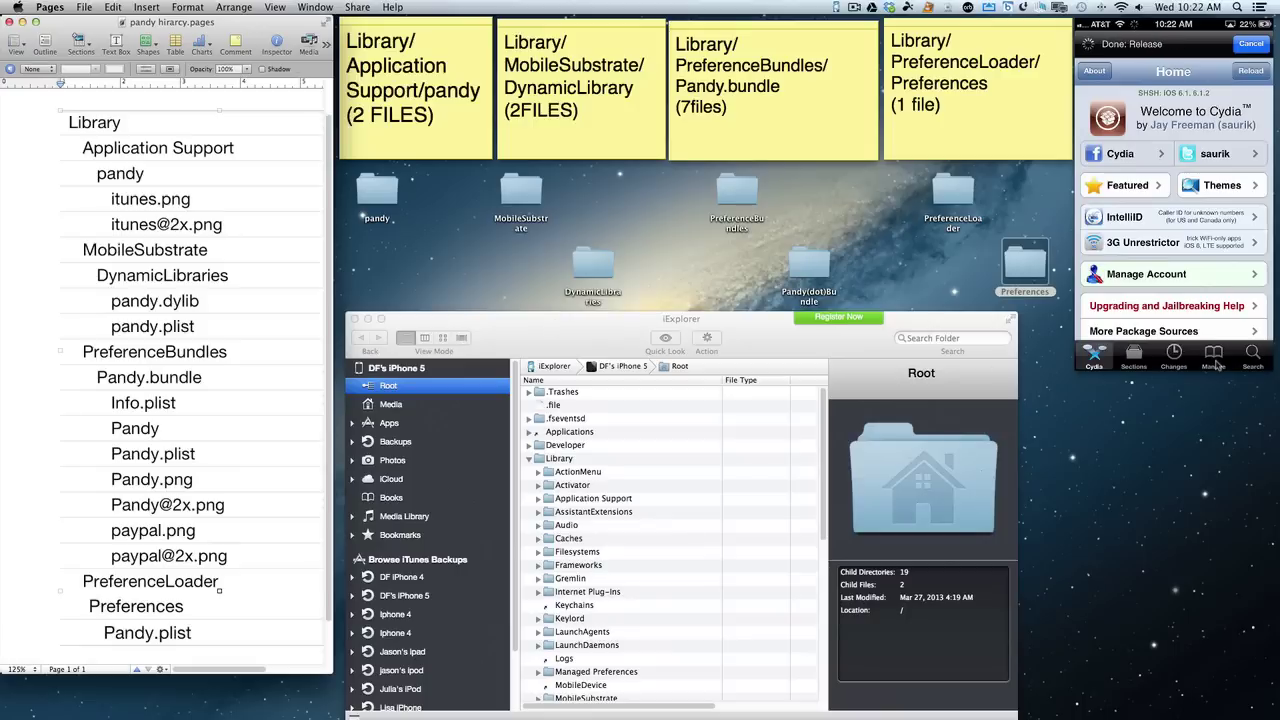
{"action": "left_click", "coordinate": [1210, 360]}
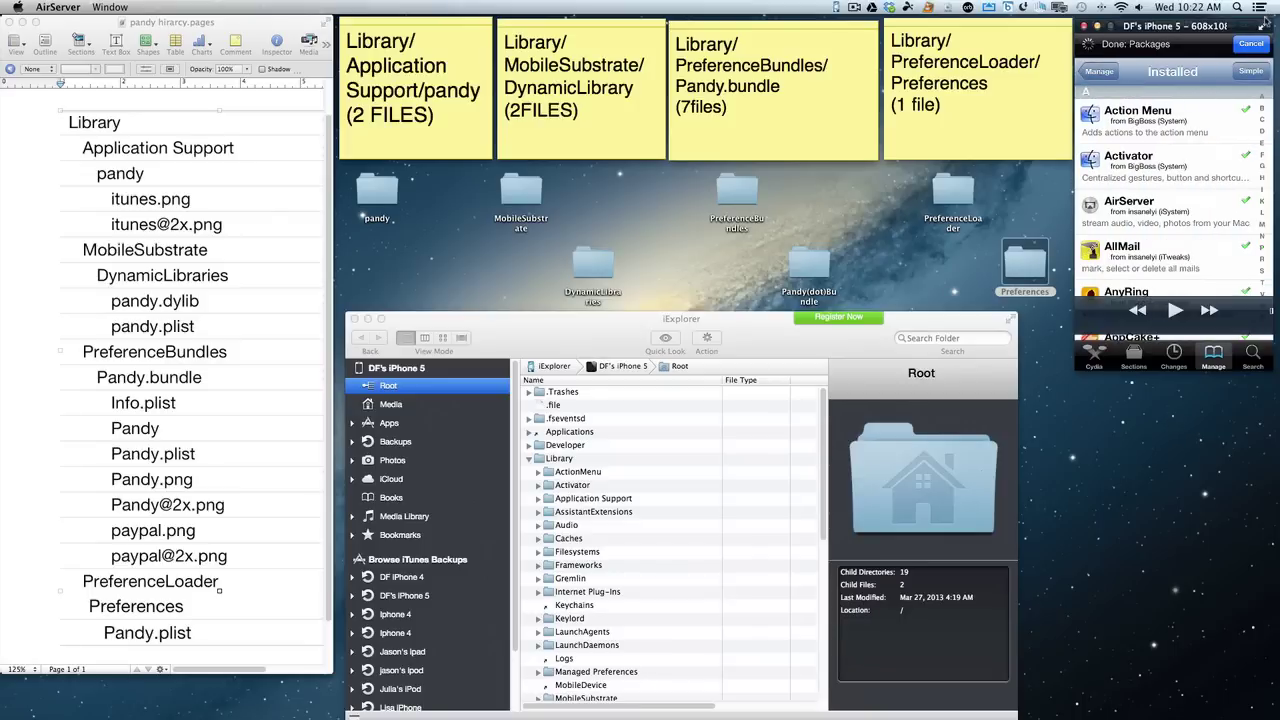
{"action": "left_click", "coordinate": [1262, 26]}
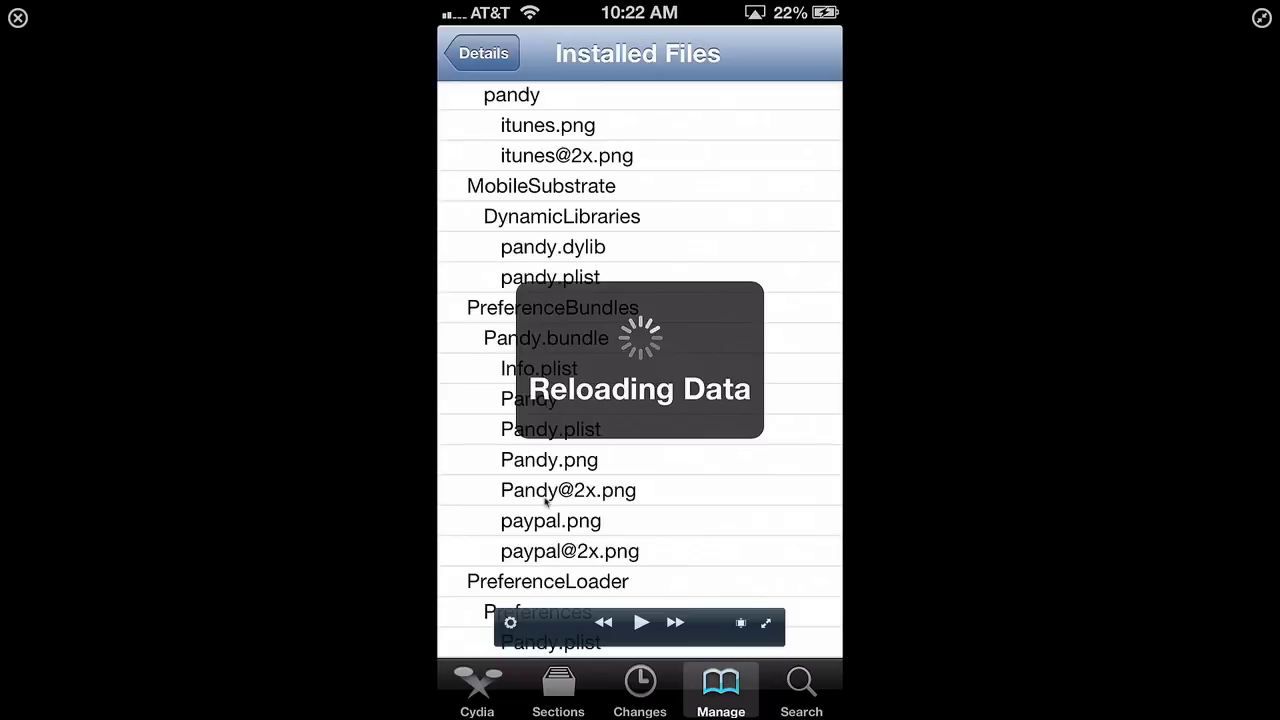
{"action": "left_click", "coordinate": [1262, 18]}
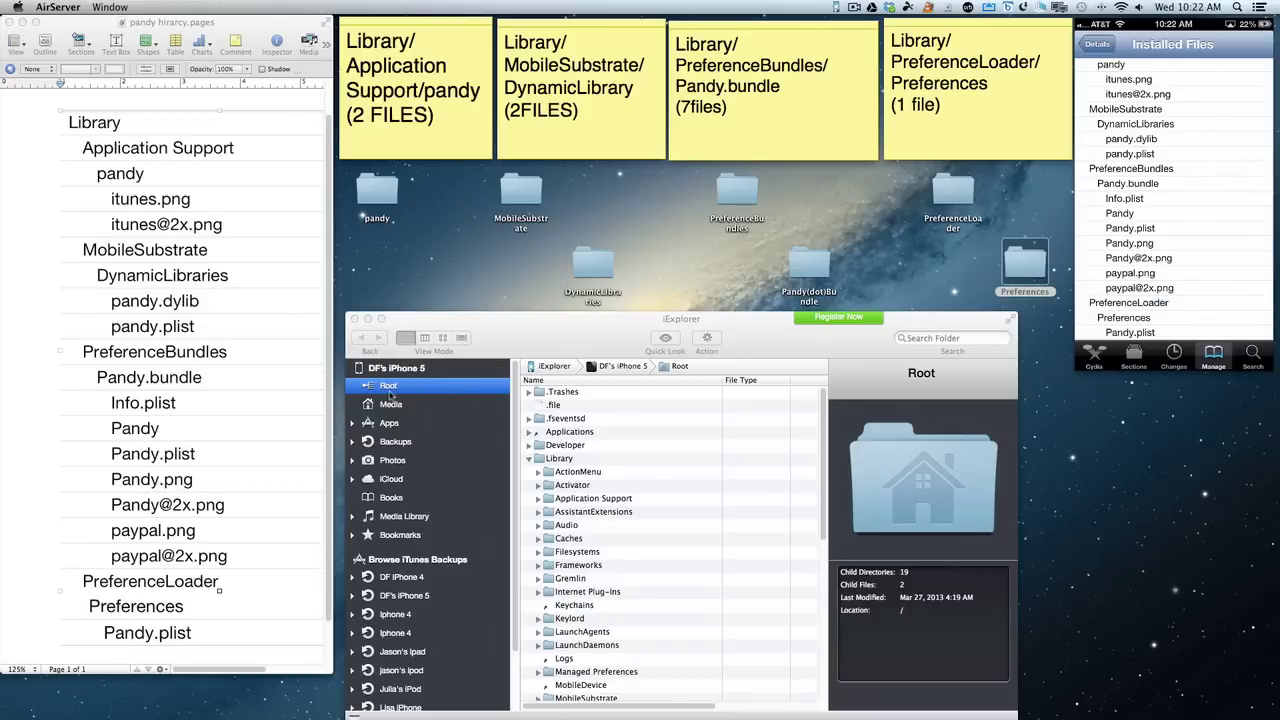
- Switch back to iExplorer and expand the pandy folder inside the iPhone's Library/Application Support
{"action": "left_click", "coordinate": [573, 461]}
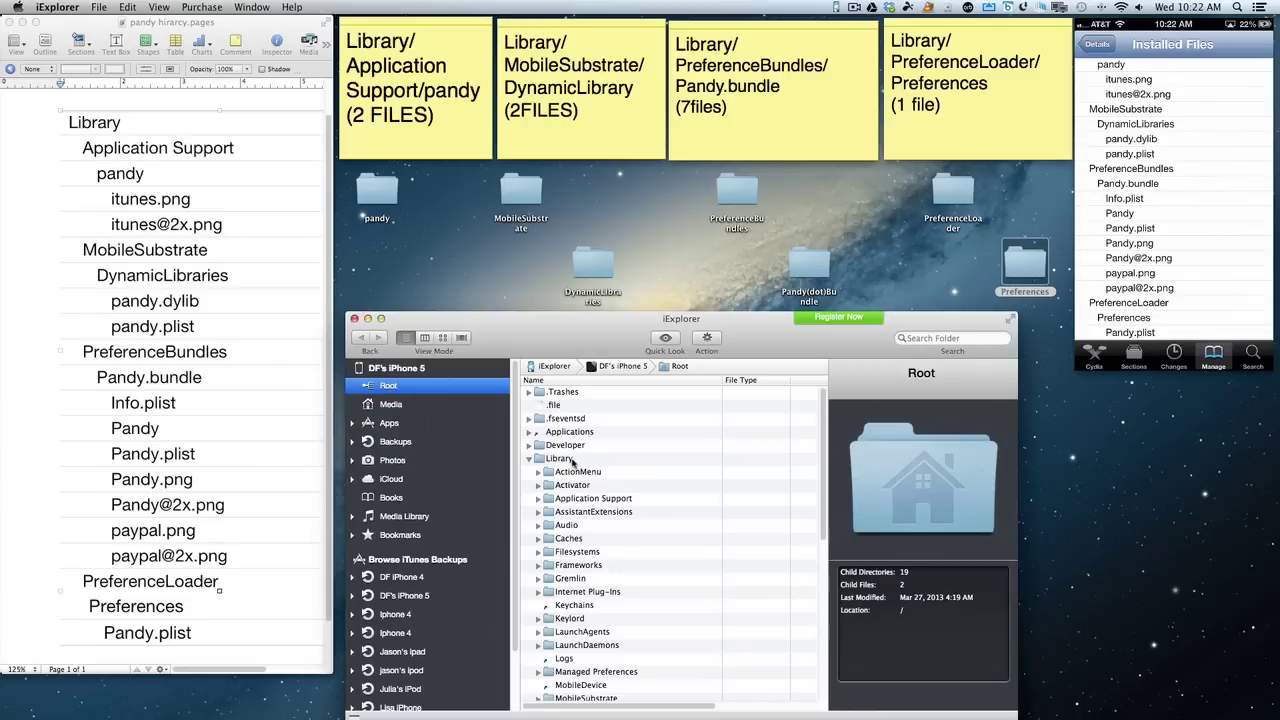
{"action": "left_click", "coordinate": [573, 461]}
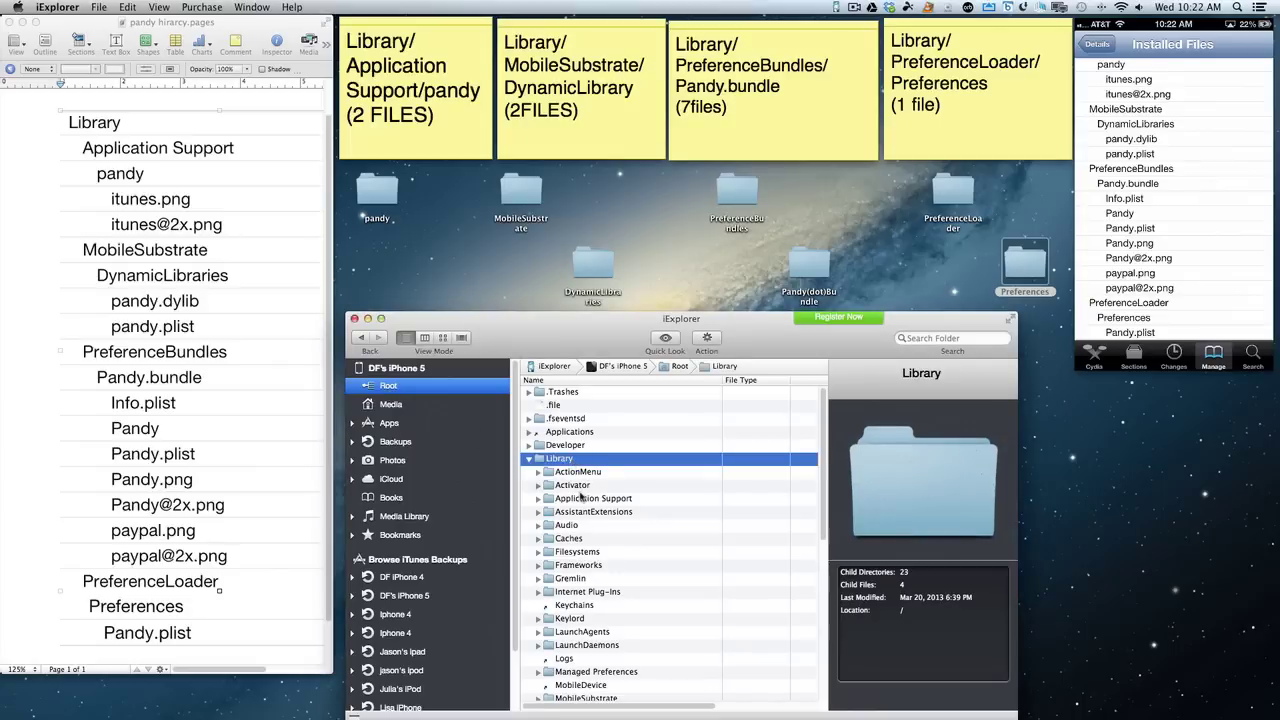
{"action": "scroll", "coordinate": [575, 532], "scroll_direction": "down", "scroll_amount": 4}
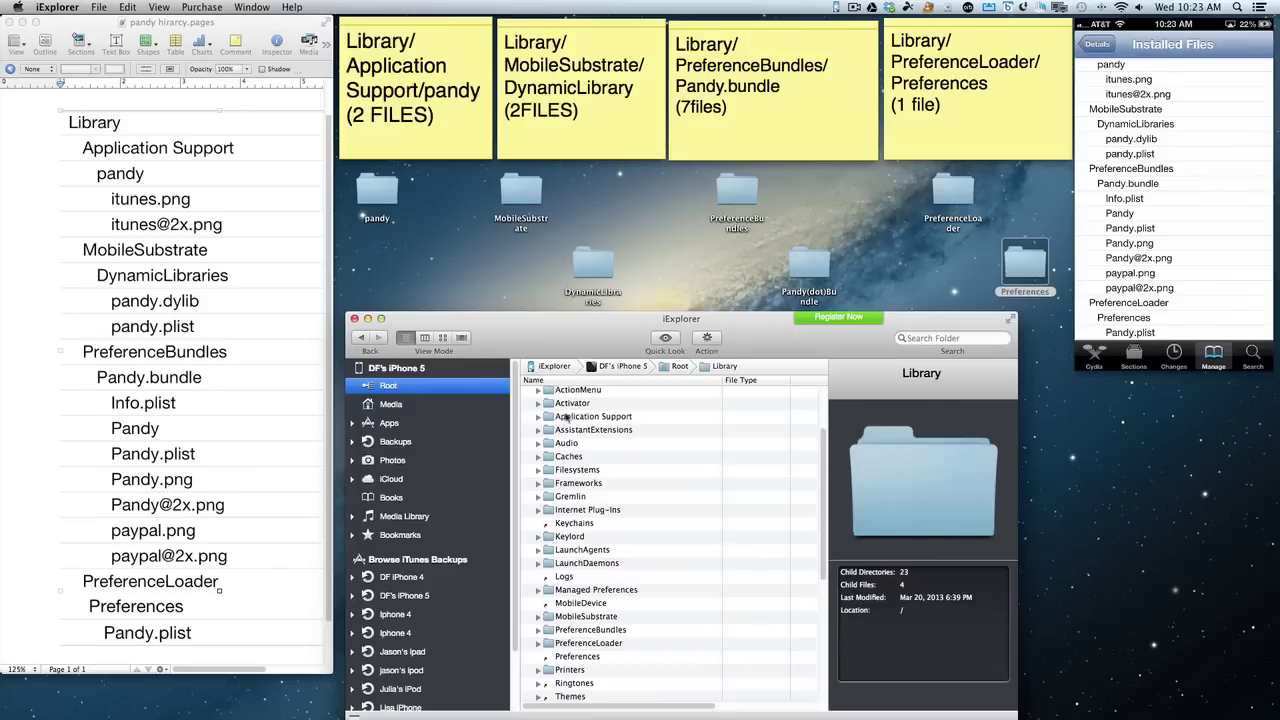
{"action": "left_click", "coordinate": [537, 417]}
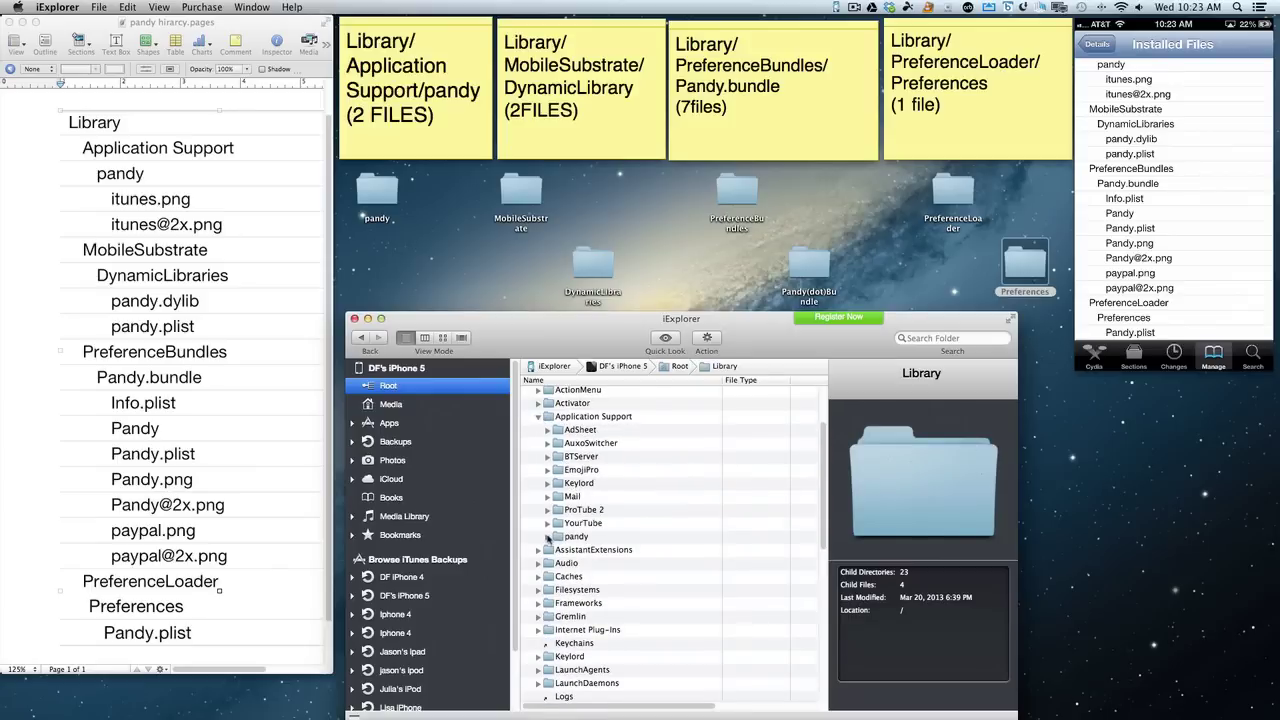
{"action": "left_click", "coordinate": [548, 537]}
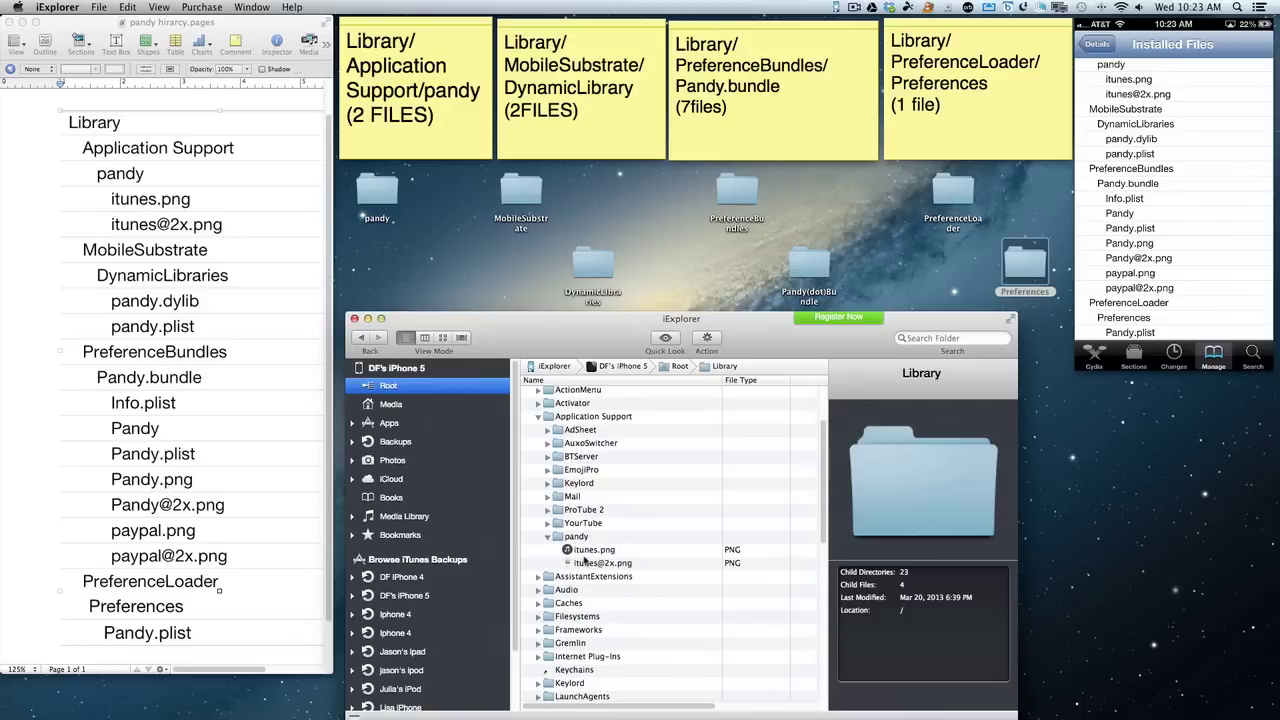
{"action": "left_click", "coordinate": [580, 550]}
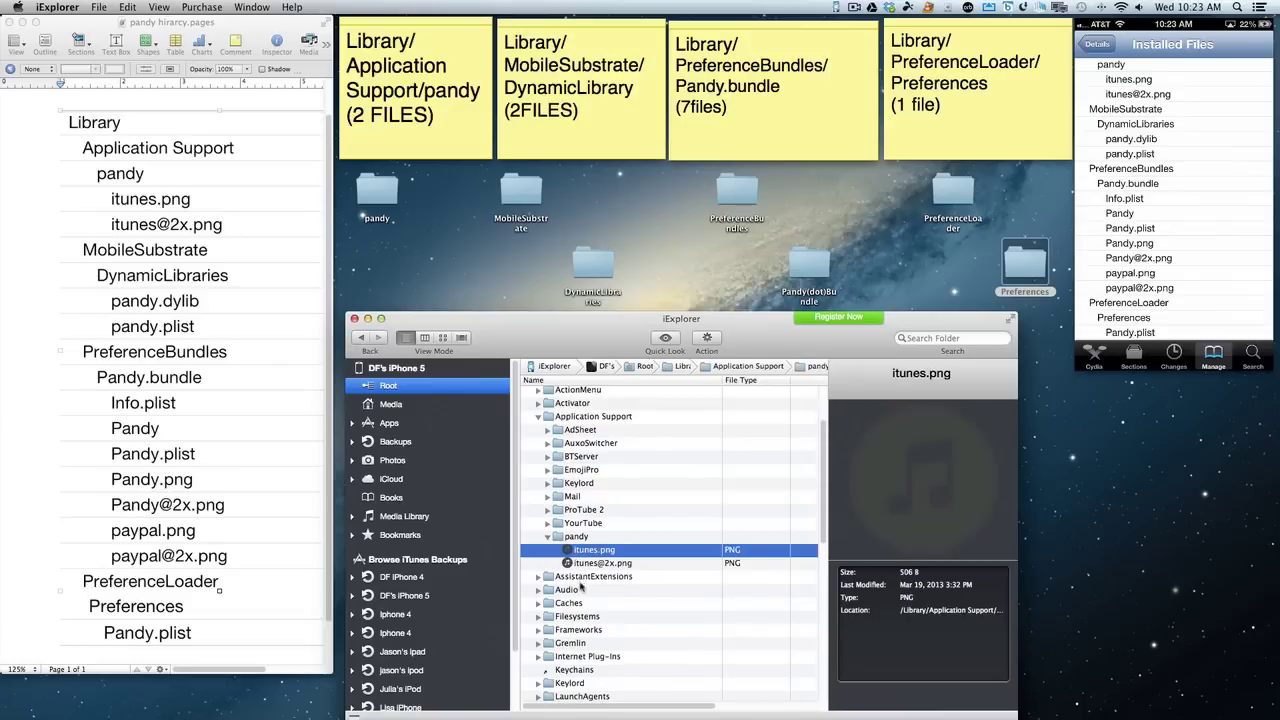
{"action": "left_click", "coordinate": [585, 563], "text": "shift"}
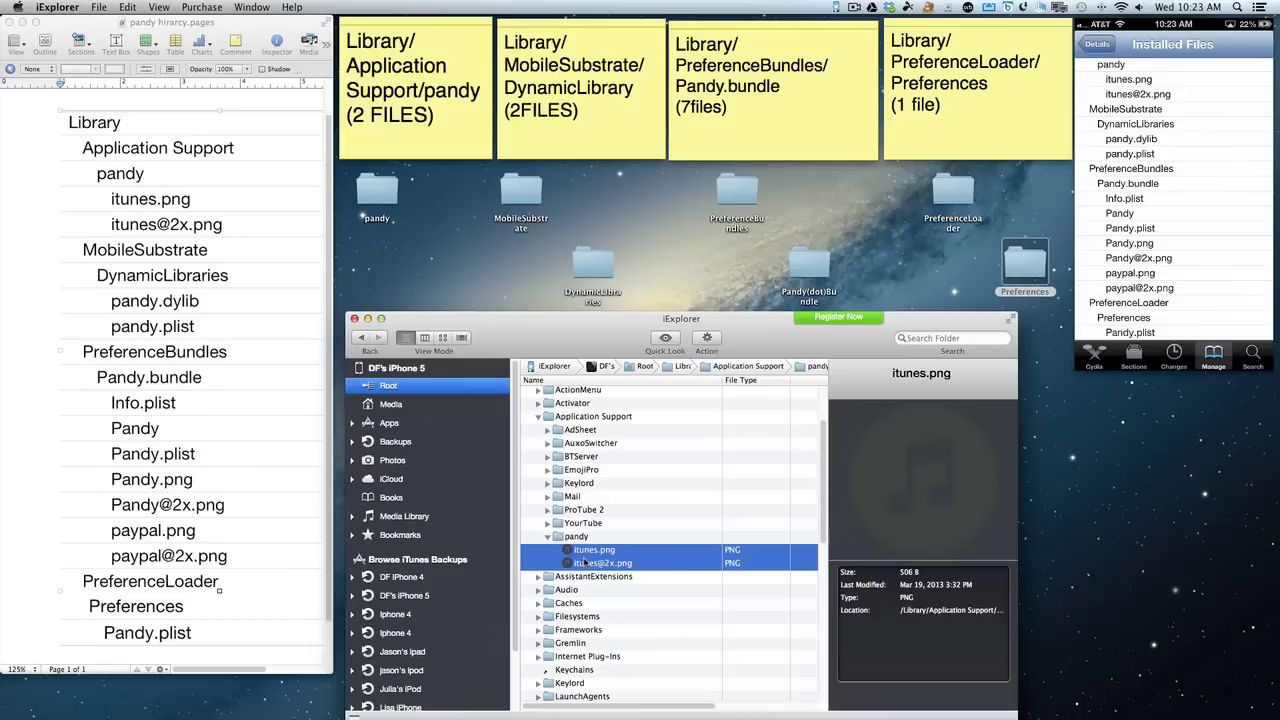
{"action": "right_click", "coordinate": [585, 563]}
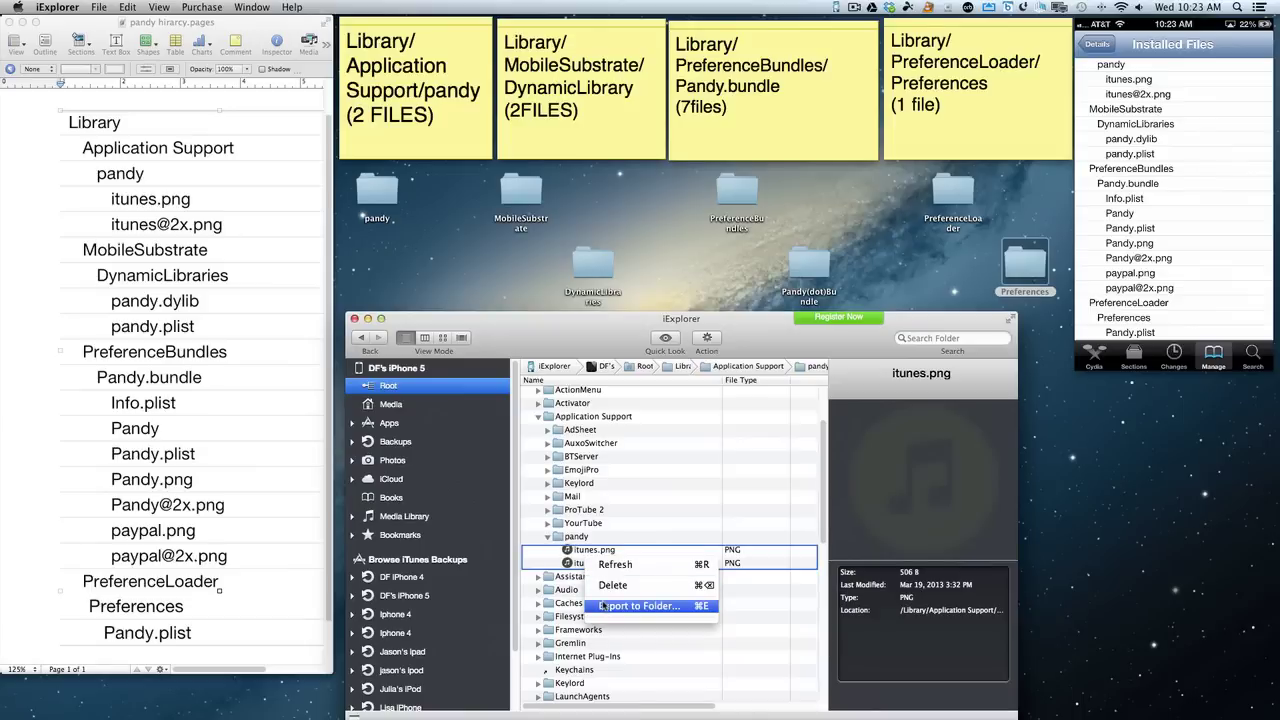
- Check the copies of the two itunes images in the desktop pandy folder and close its window
{"action": "left_click", "coordinate": [393, 190]}
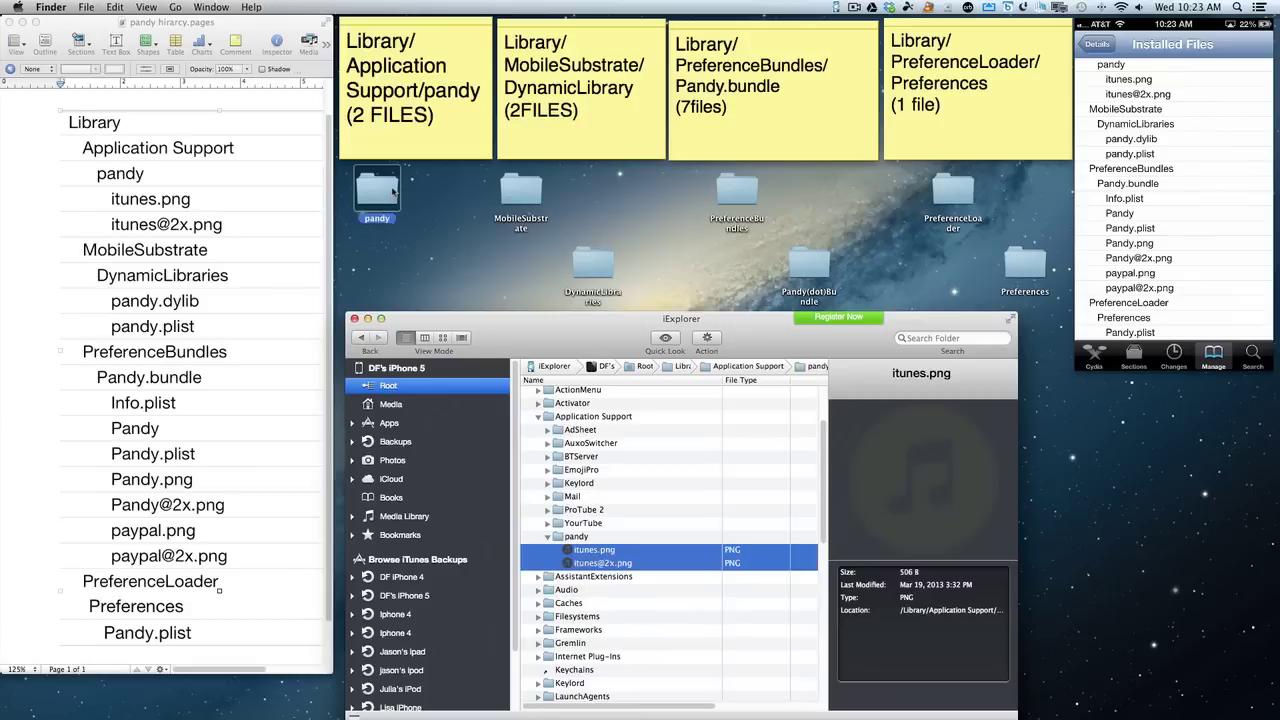
{"action": "double_click", "coordinate": [393, 190]}
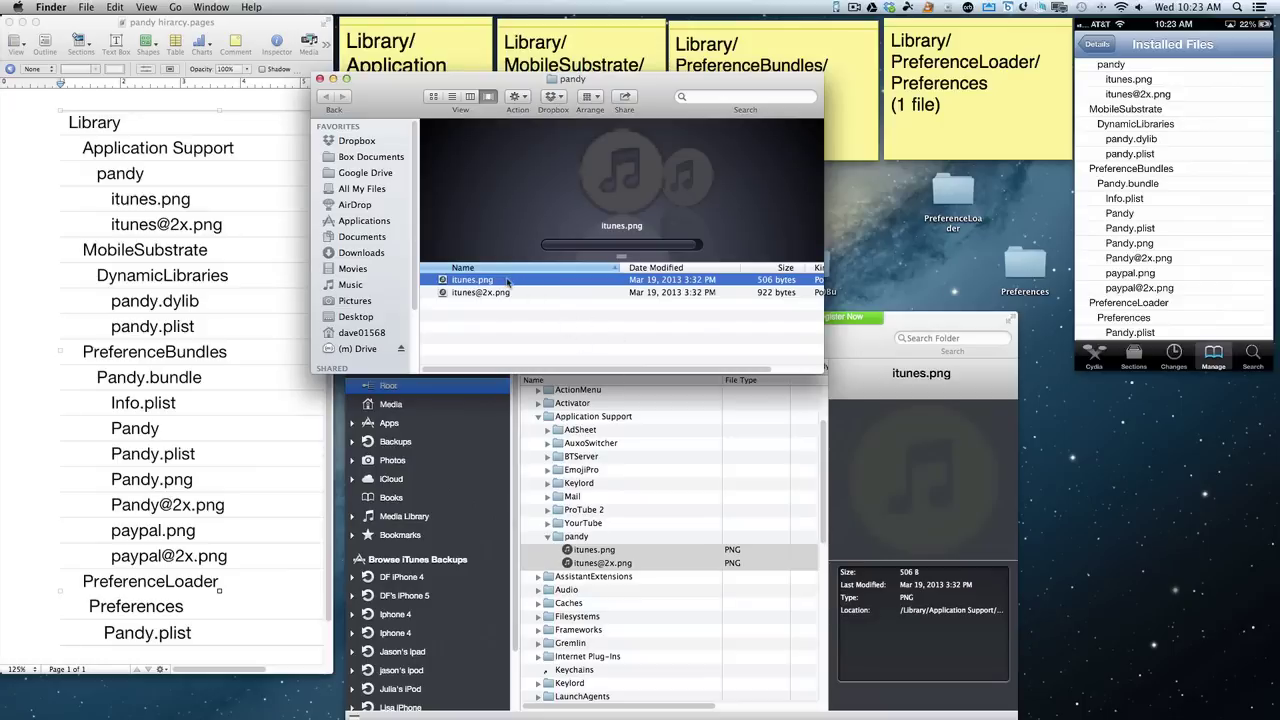
{"action": "left_click", "coordinate": [320, 79]}
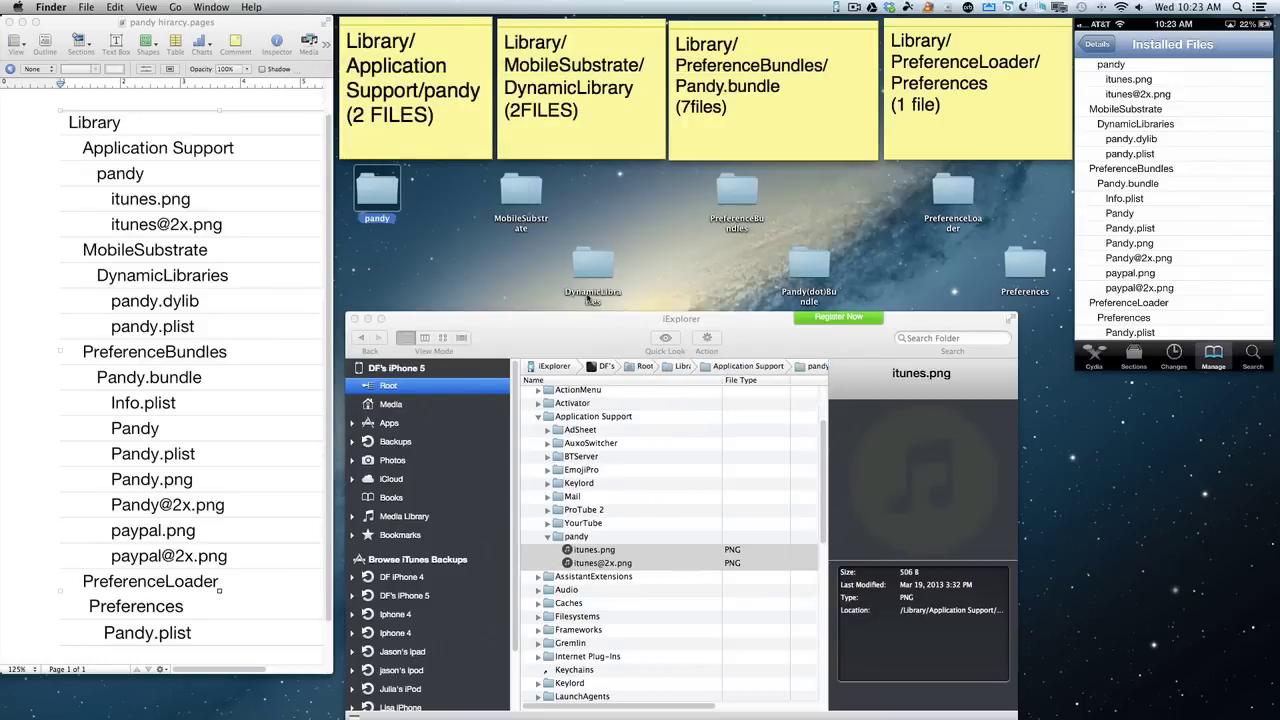
- Expand MobileSubstrate and its DynamicLibraries folder in the iPhone's Library, and locate pandy.dylib and pandy.plist
{"action": "scroll", "coordinate": [568, 574], "scroll_direction": "down", "scroll_amount": 5}
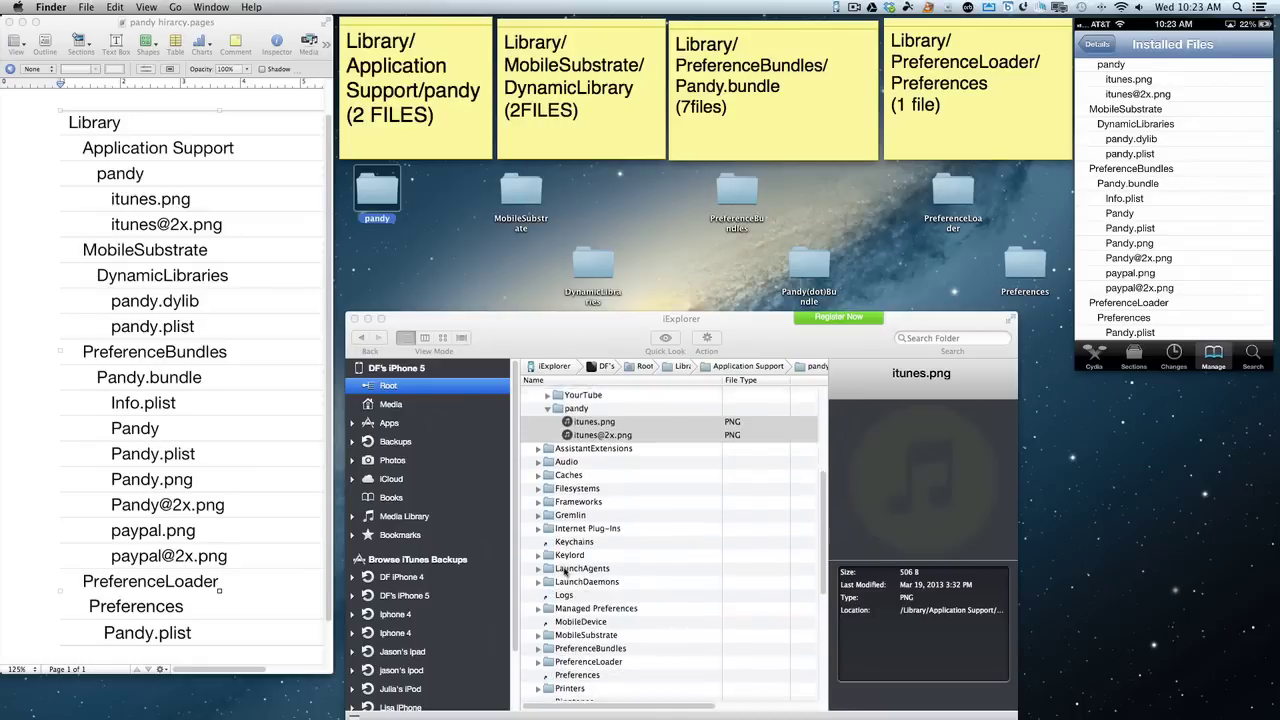
{"action": "left_click", "coordinate": [538, 591]}
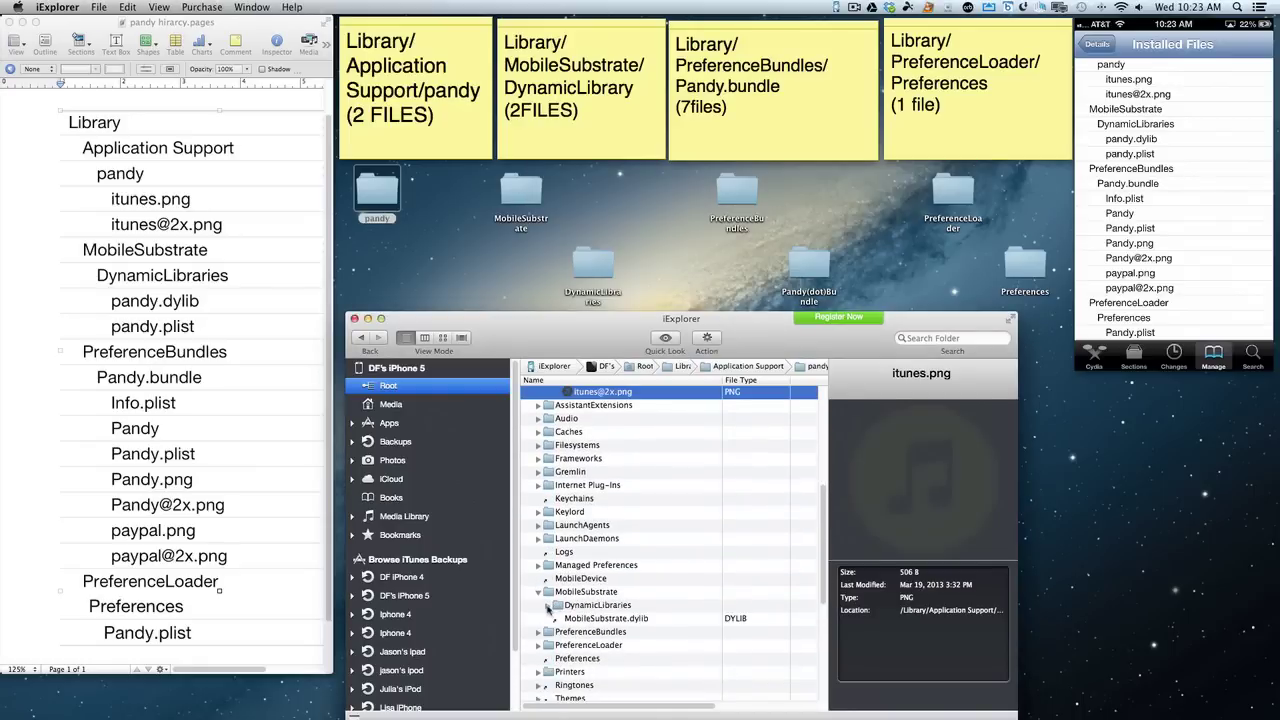
{"action": "left_click", "coordinate": [547, 607]}
{"action": "scroll", "coordinate": [574, 630], "scroll_direction": "down", "scroll_amount": 5}
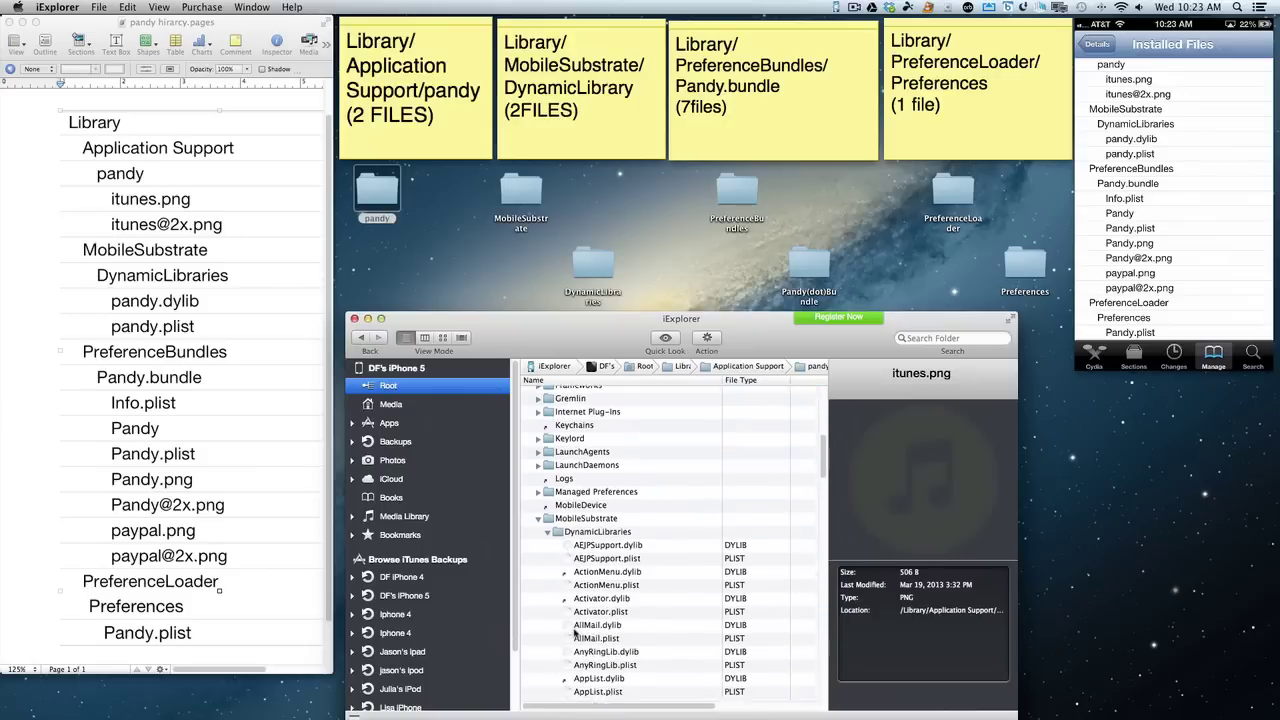
{"action": "scroll", "coordinate": [574, 633], "scroll_direction": "down", "scroll_amount": 15}
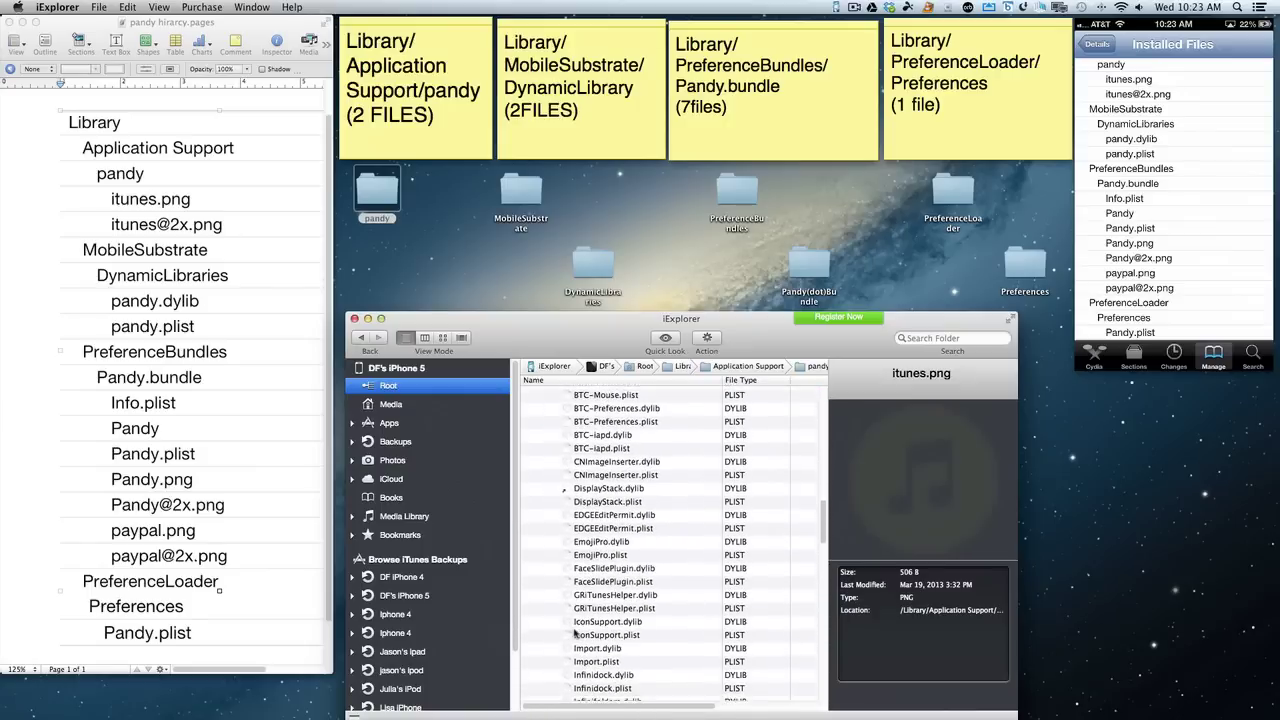
{"action": "scroll", "coordinate": [574, 633], "scroll_direction": "down", "scroll_amount": 8}
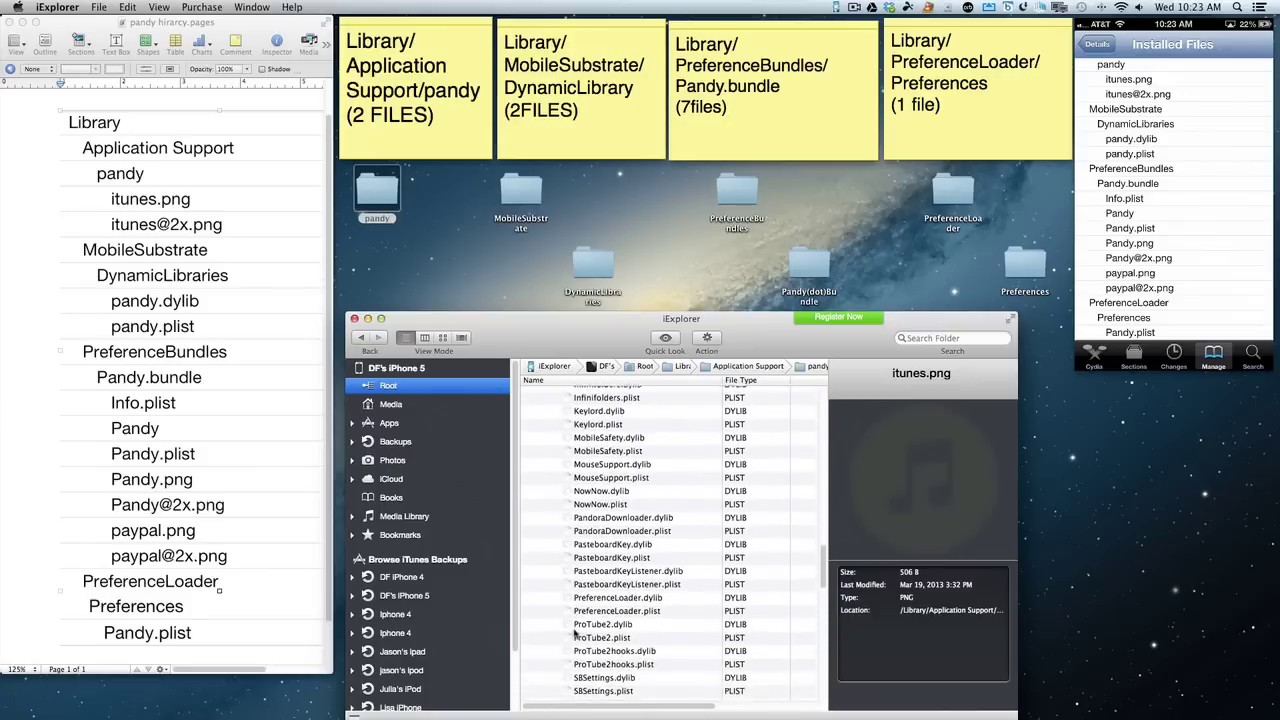
{"action": "scroll", "coordinate": [574, 632], "scroll_direction": "down", "scroll_amount": 11}
{"action": "scroll", "coordinate": [575, 633], "scroll_direction": "down", "scroll_amount": 9}
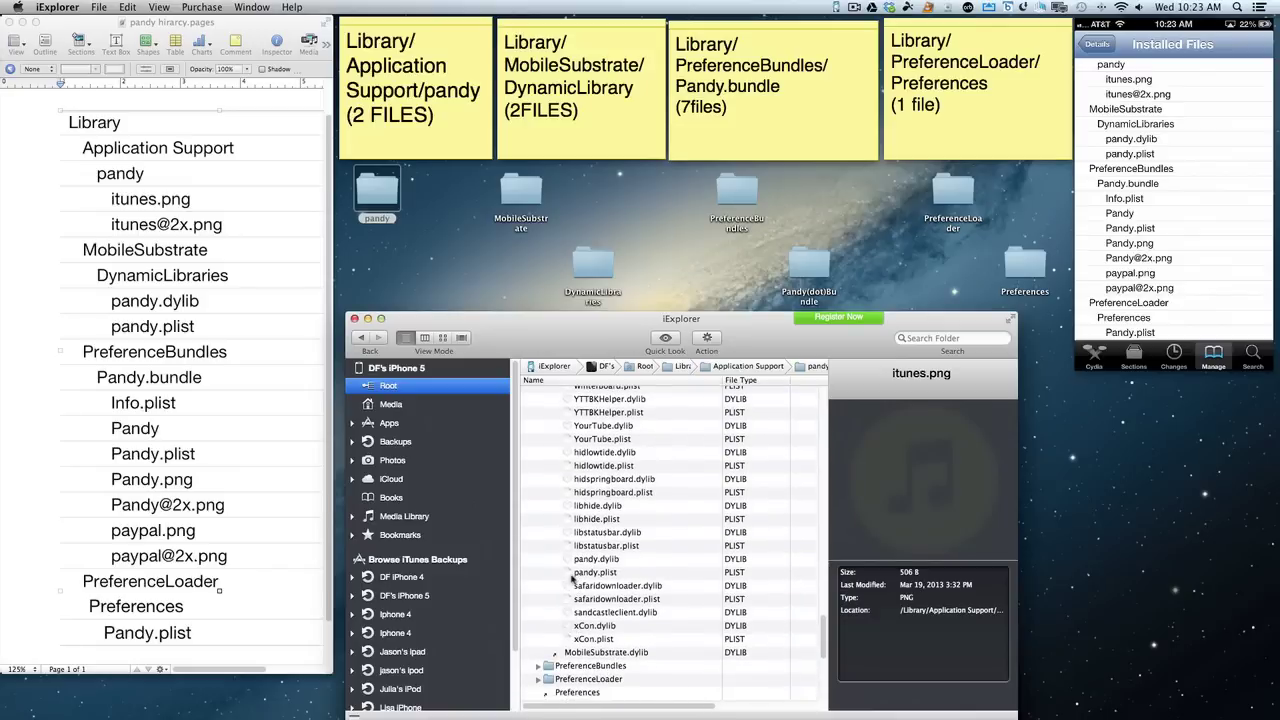
- Select pandy.plist in DynamicLibraries, show its option for exporting to a folder, and select the desktop DynamicLibraries folder
{"action": "left_click", "coordinate": [590, 572]}
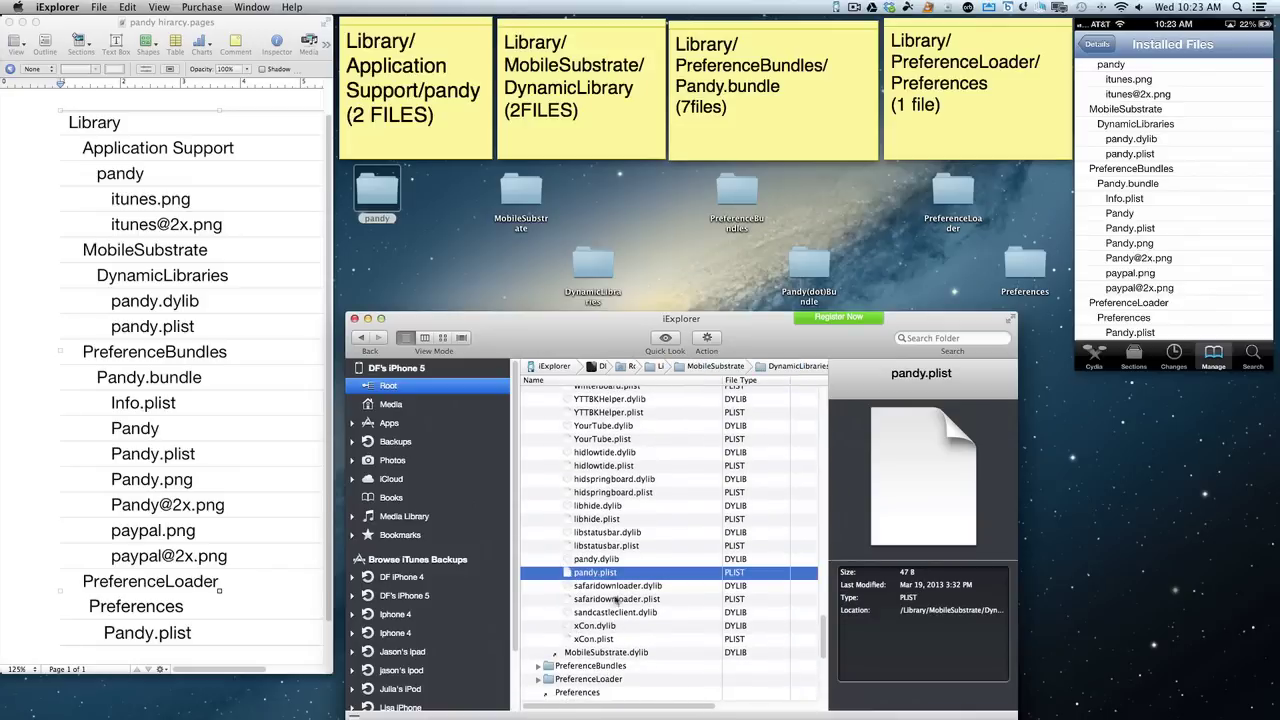
{"action": "right_click", "coordinate": [610, 576]}
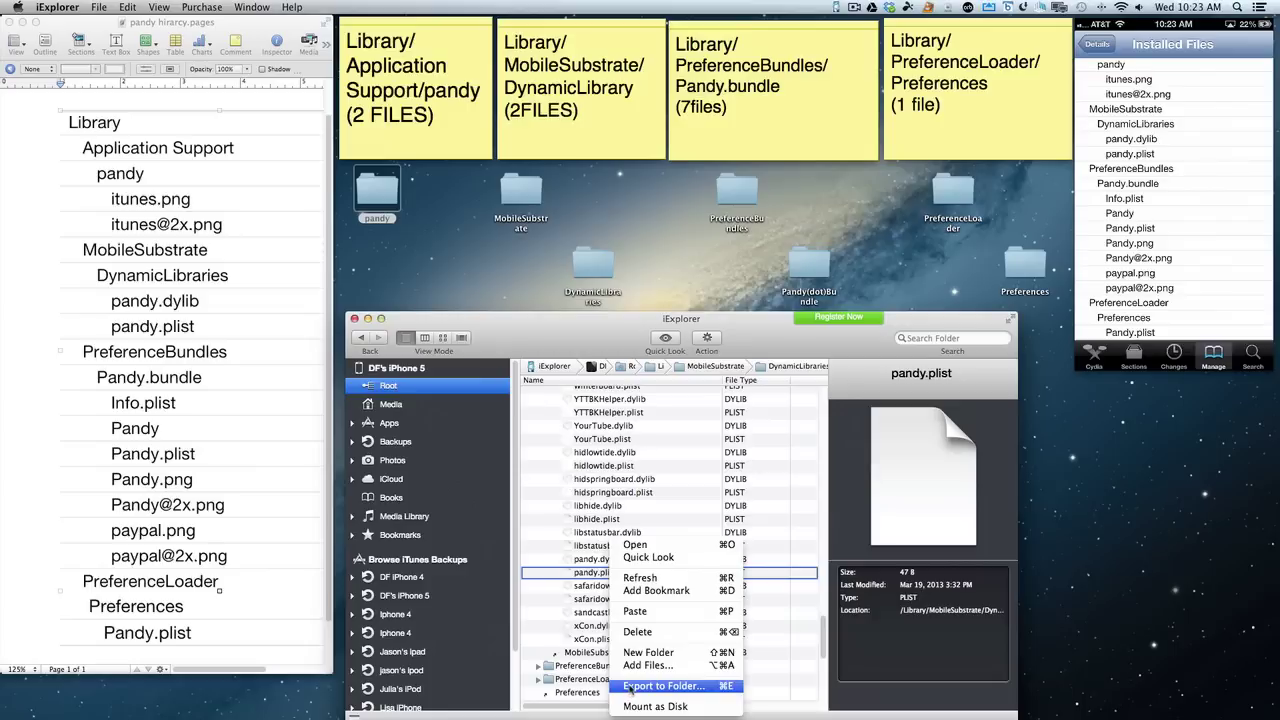
{"action": "left_click", "coordinate": [597, 260]}
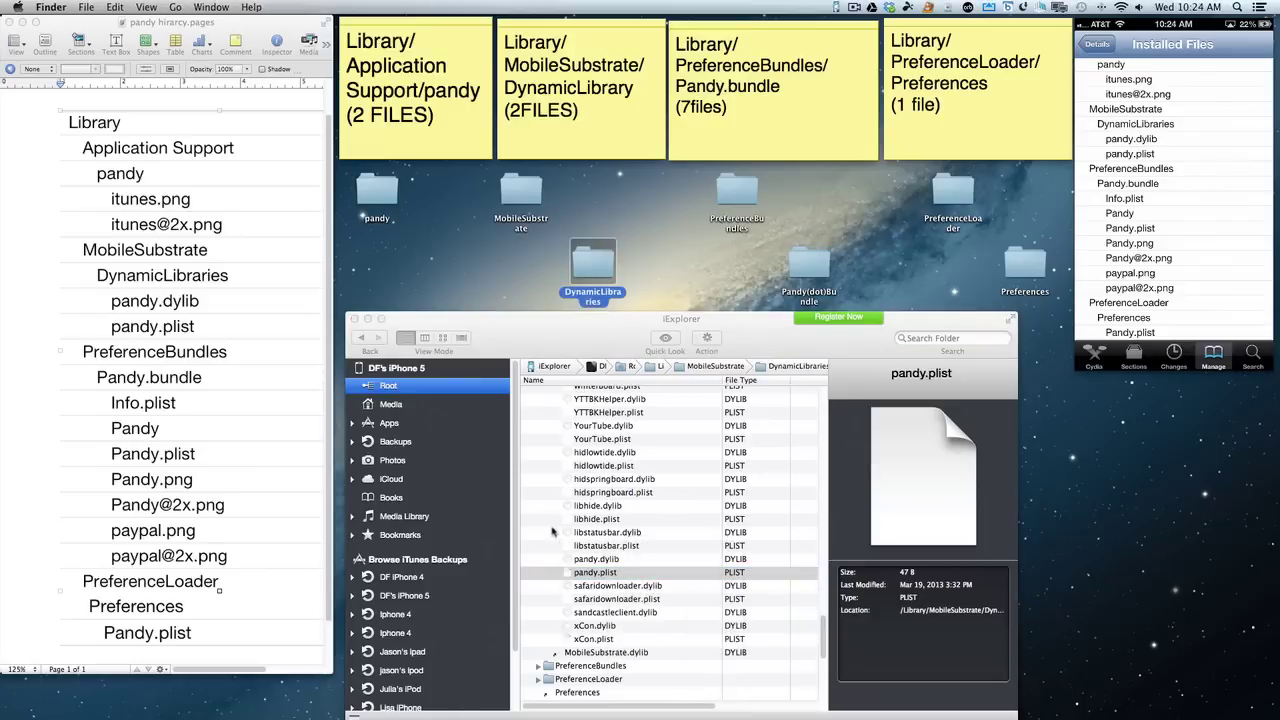
- Expand PreferenceBundles and its Pandy.bundle folder in the iPhone's Library, matching the bundle to the desktop Pandy(dot)Bundle folder
{"action": "left_click", "coordinate": [538, 665]}
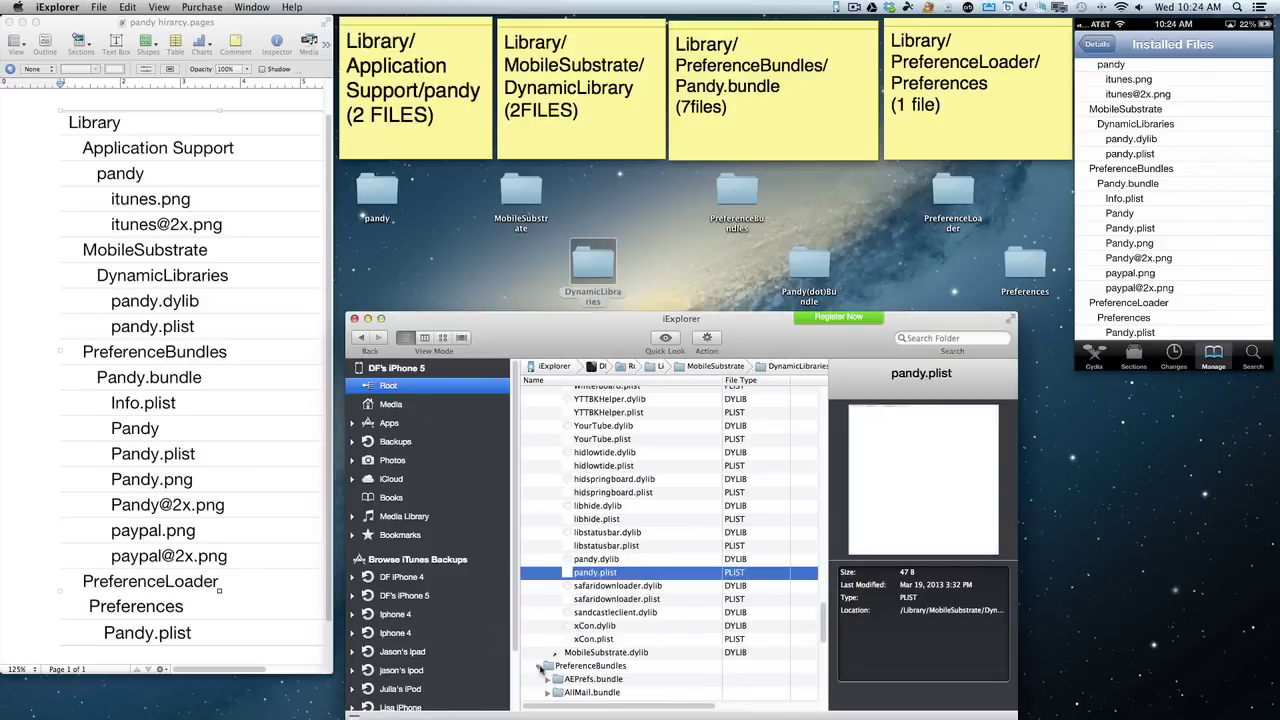
{"action": "scroll", "coordinate": [541, 668], "scroll_direction": "down", "scroll_amount": 1}
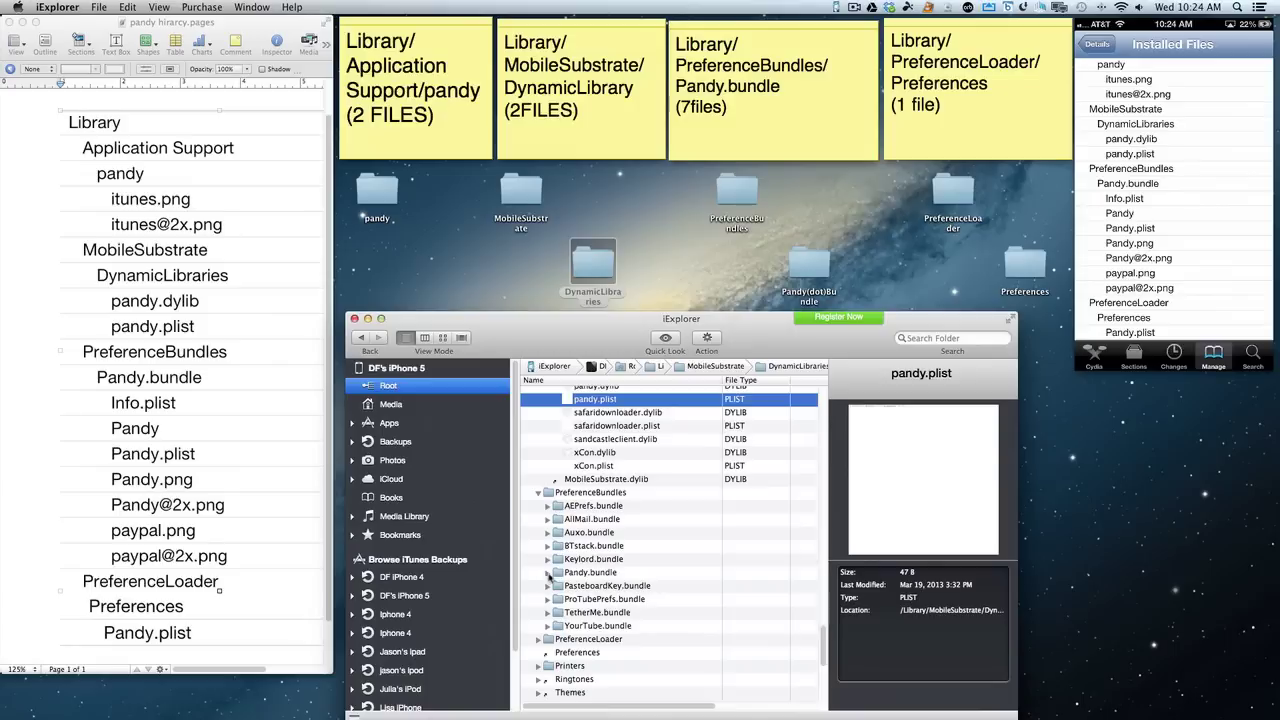
{"action": "left_click", "coordinate": [565, 580]}
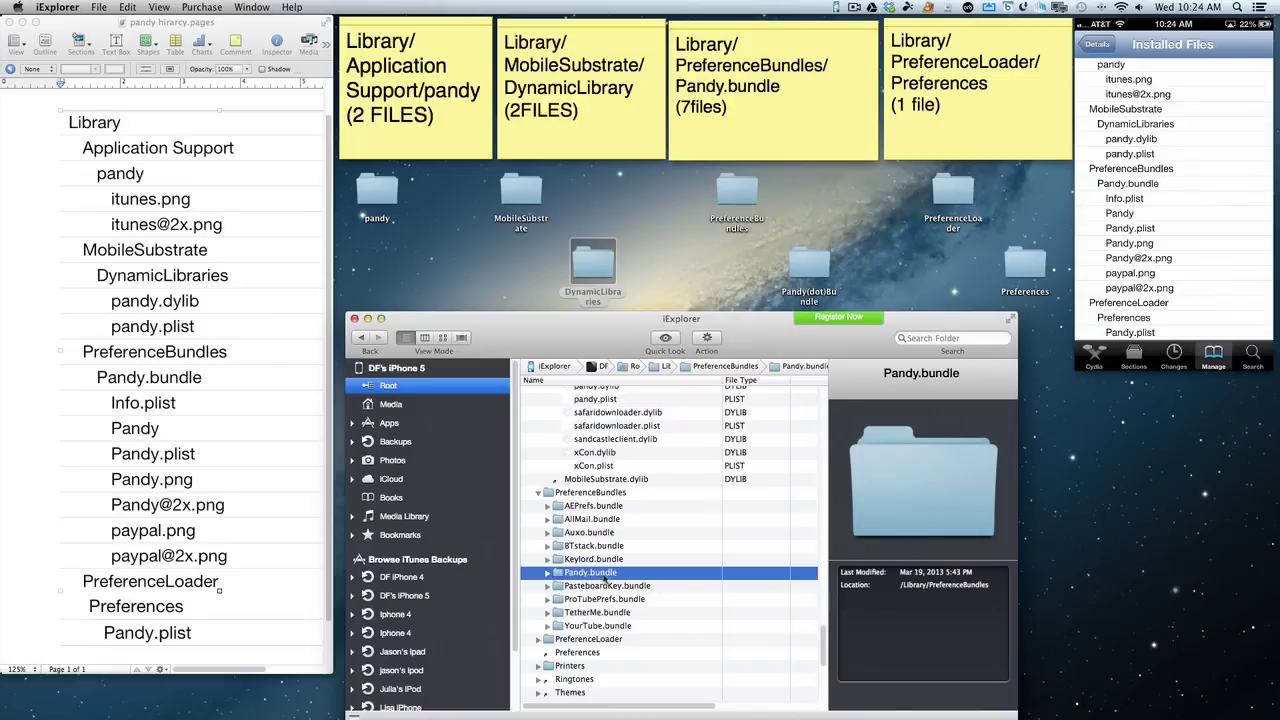
{"action": "left_click", "coordinate": [806, 264]}
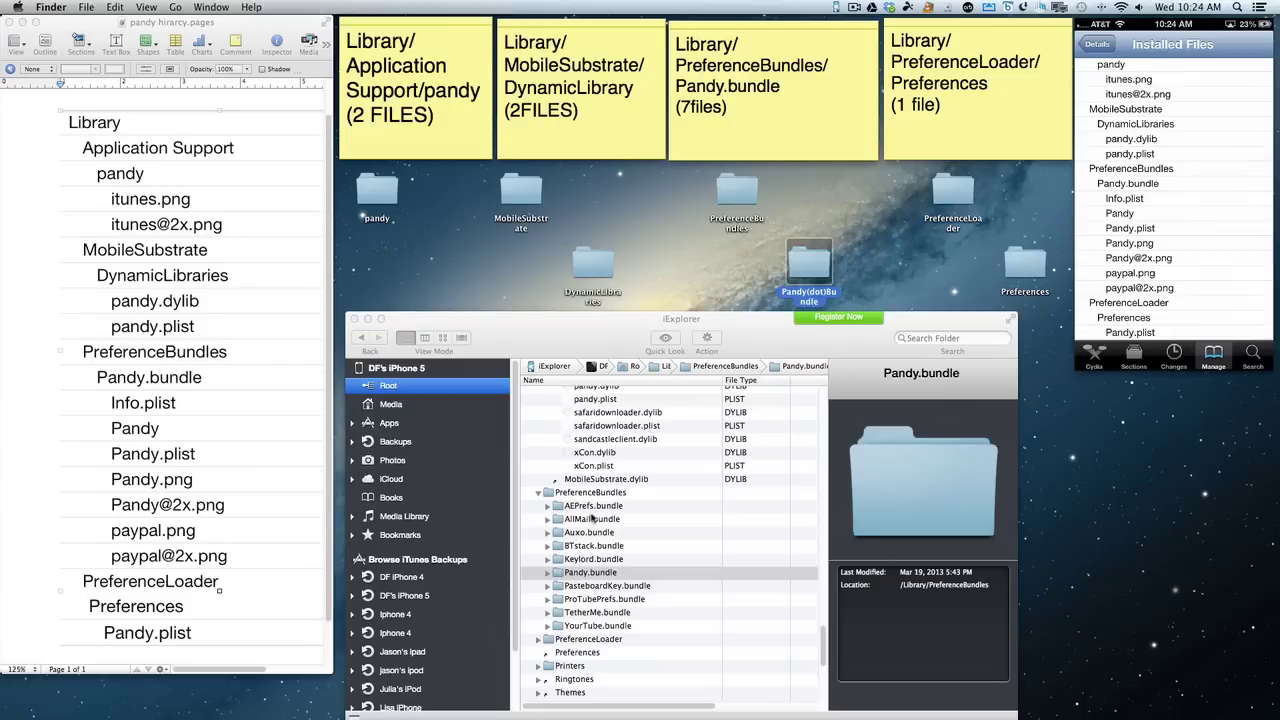
{"action": "left_click", "coordinate": [550, 574]}
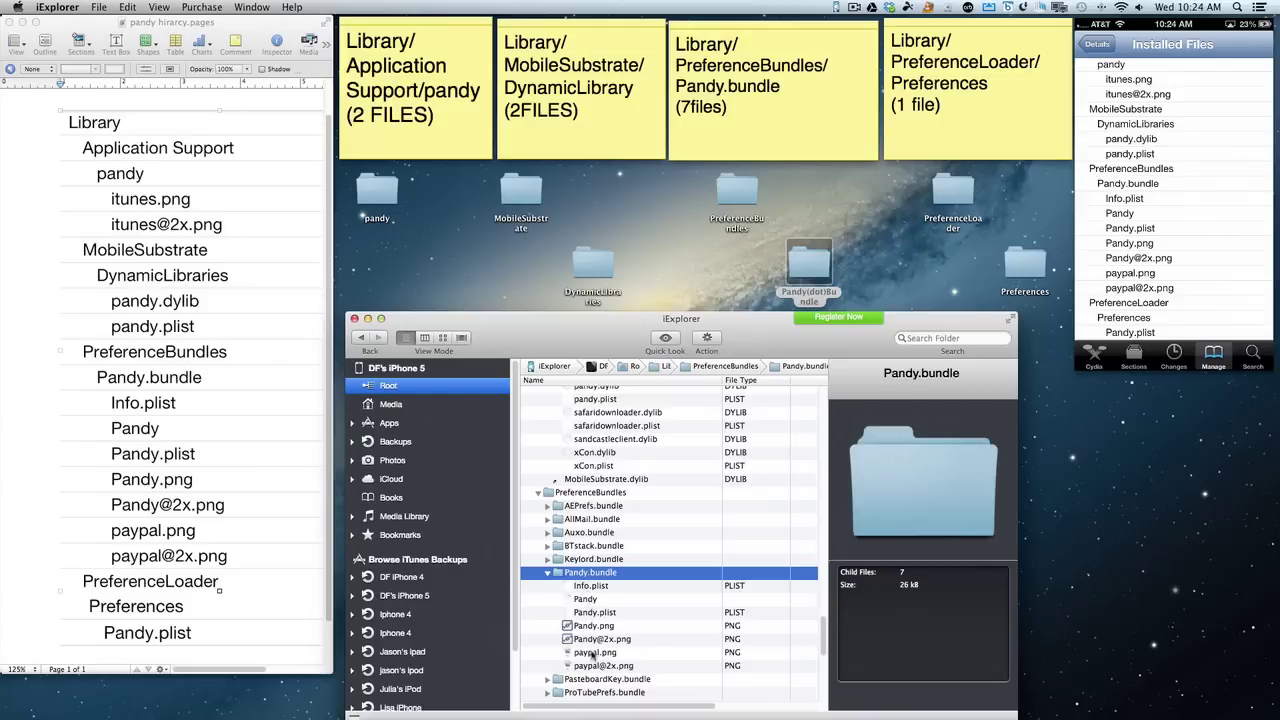
{"action": "left_click", "coordinate": [545, 588]}
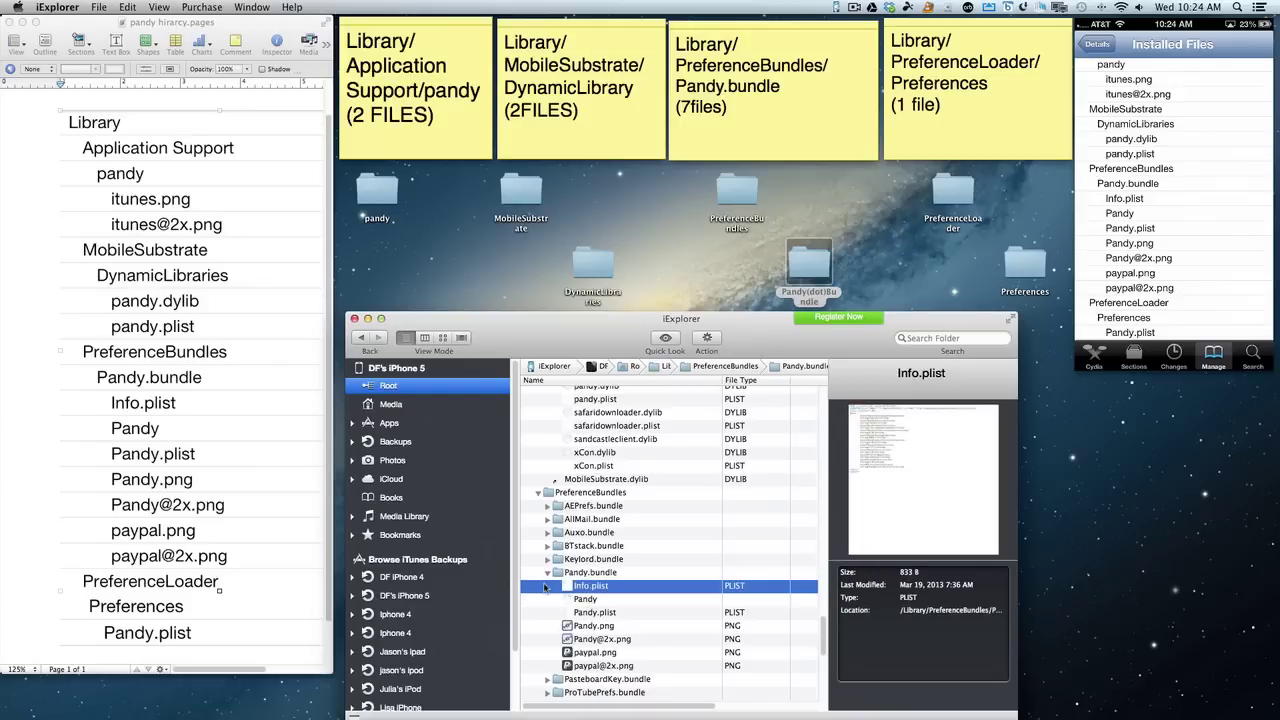
{"action": "left_click", "coordinate": [556, 666], "text": "shift"}
{"action": "right_click", "coordinate": [587, 632]}
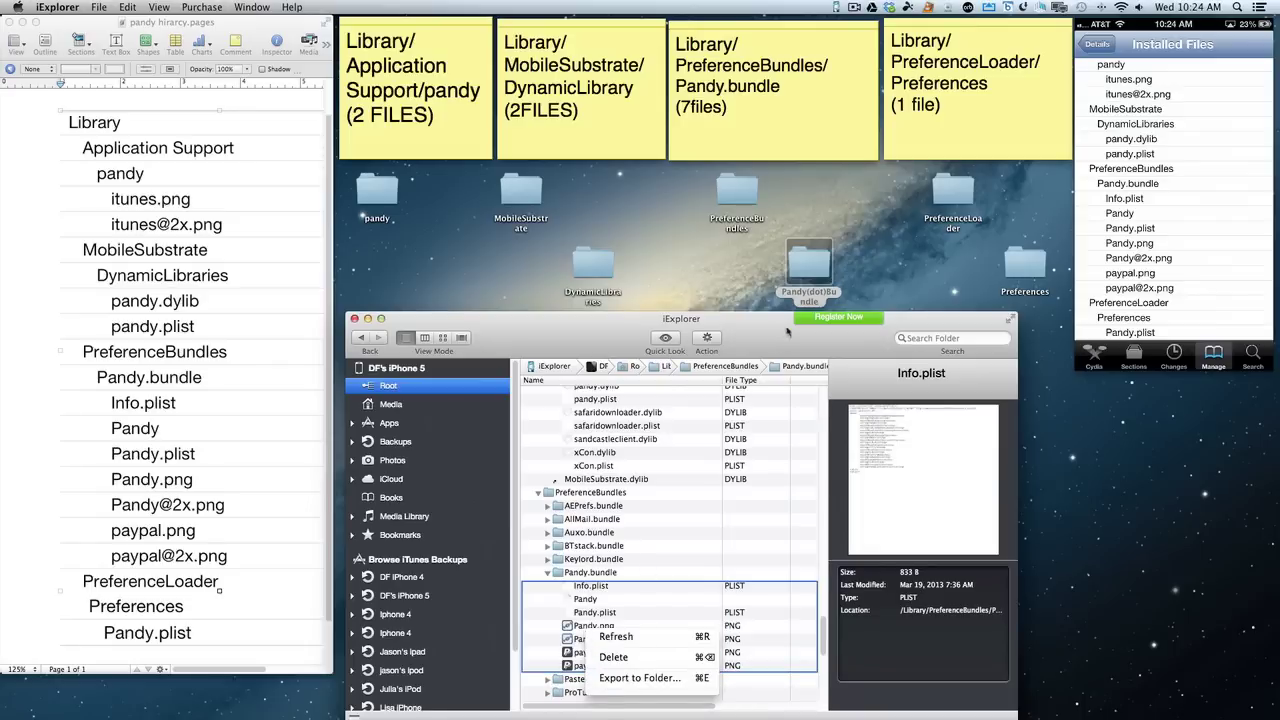
- Check the copies of the bundle files in the desktop Pandy(dot)Bundle folder and close its window
{"action": "left_click", "coordinate": [810, 265]}
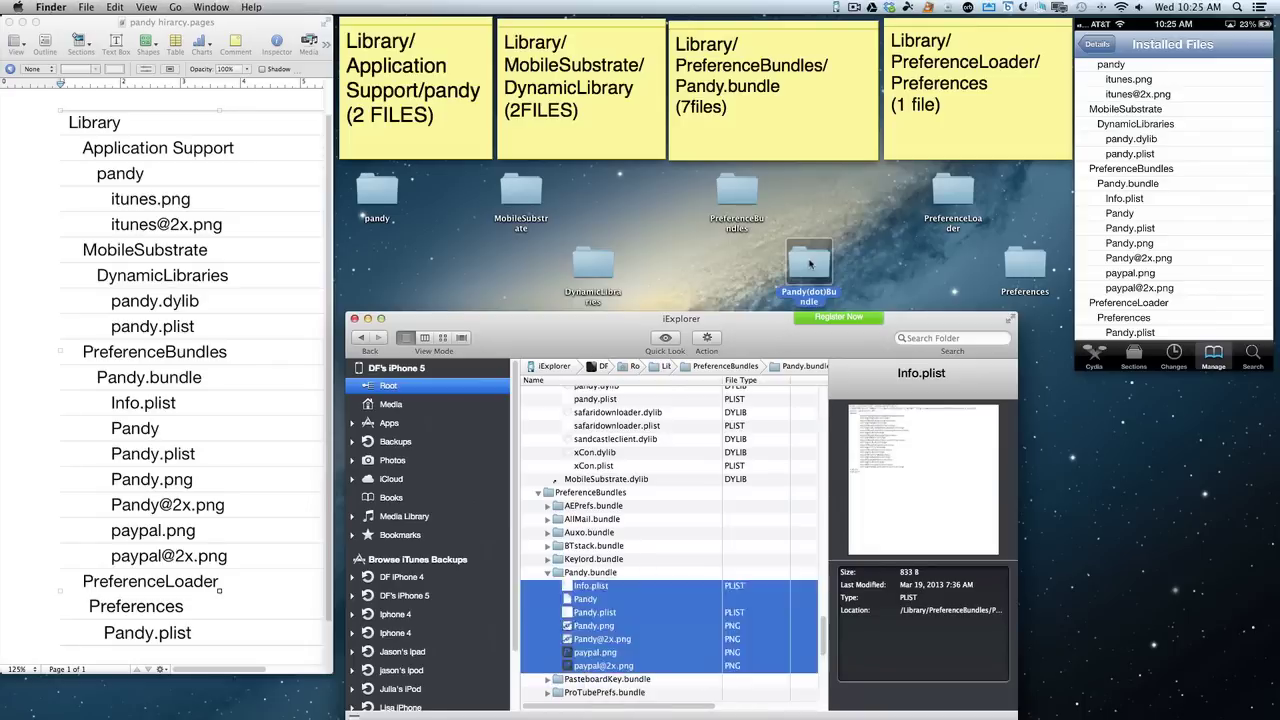
{"action": "double_click", "coordinate": [810, 265]}
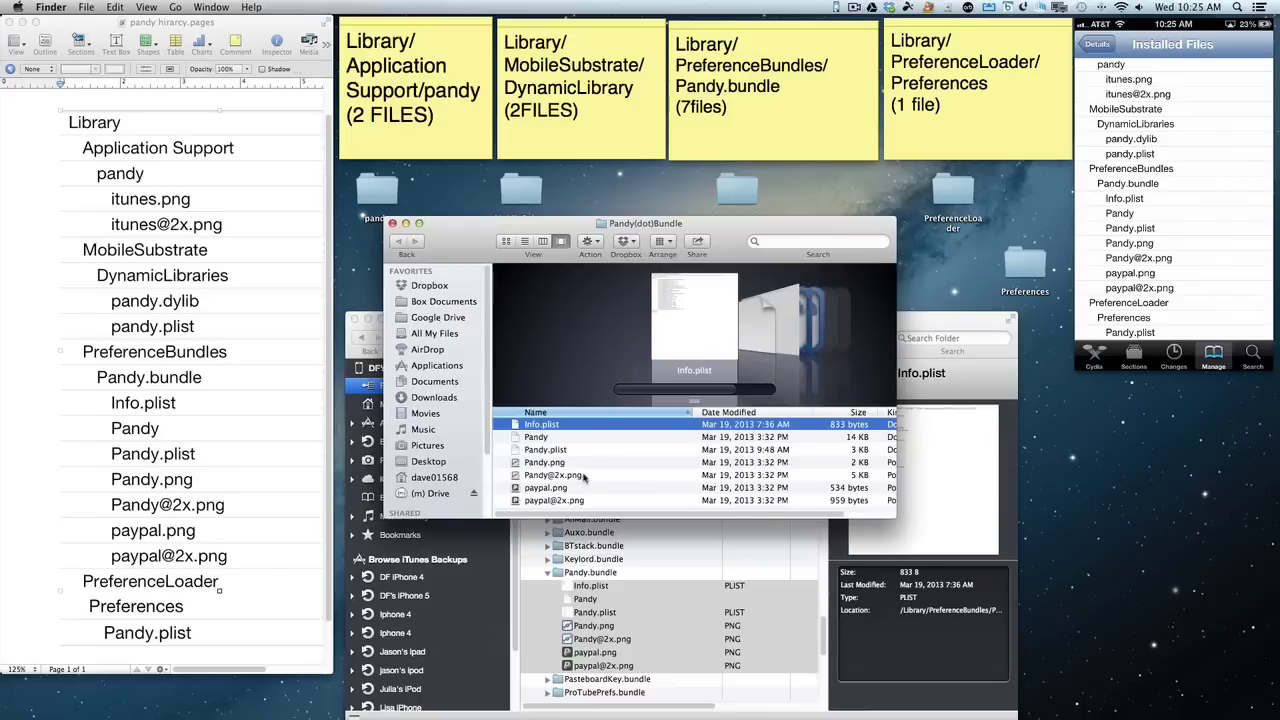
{"action": "left_click", "coordinate": [392, 223]}
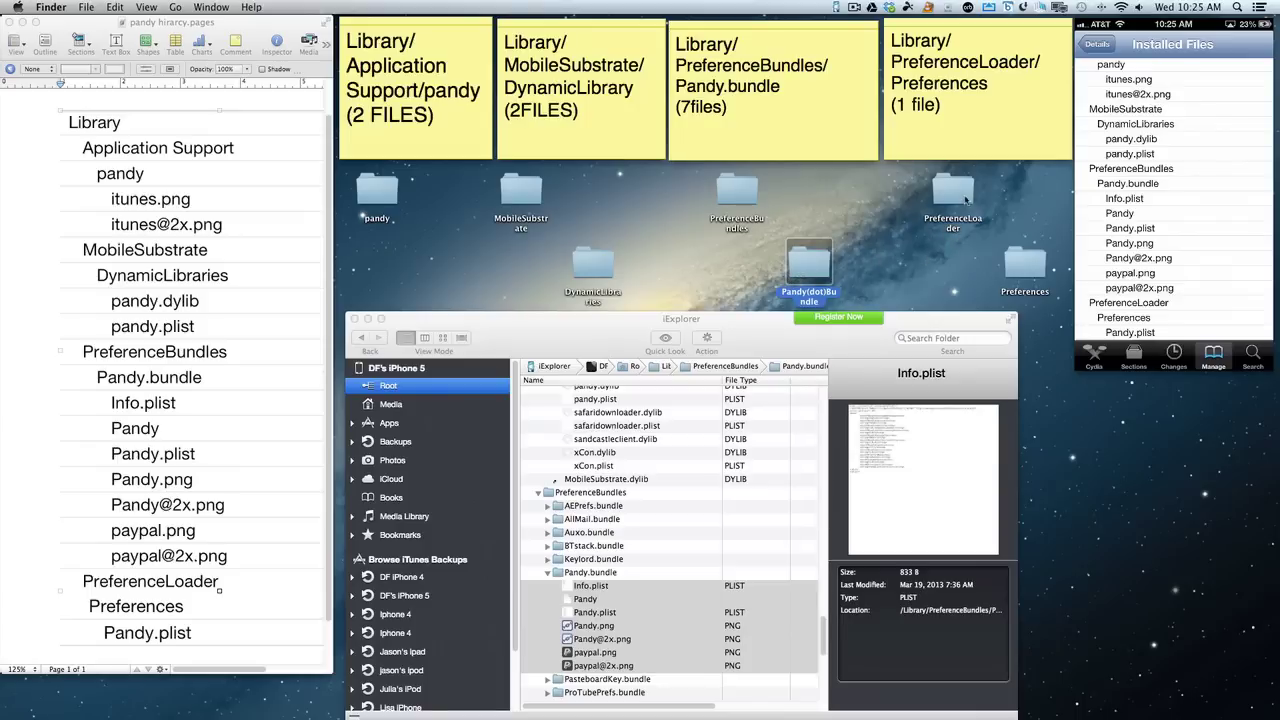
- Select the desktop Preferences folder, and expand PreferenceLoader and its Preferences folder in the iPhone's Library
{"action": "left_click", "coordinate": [1015, 265]}
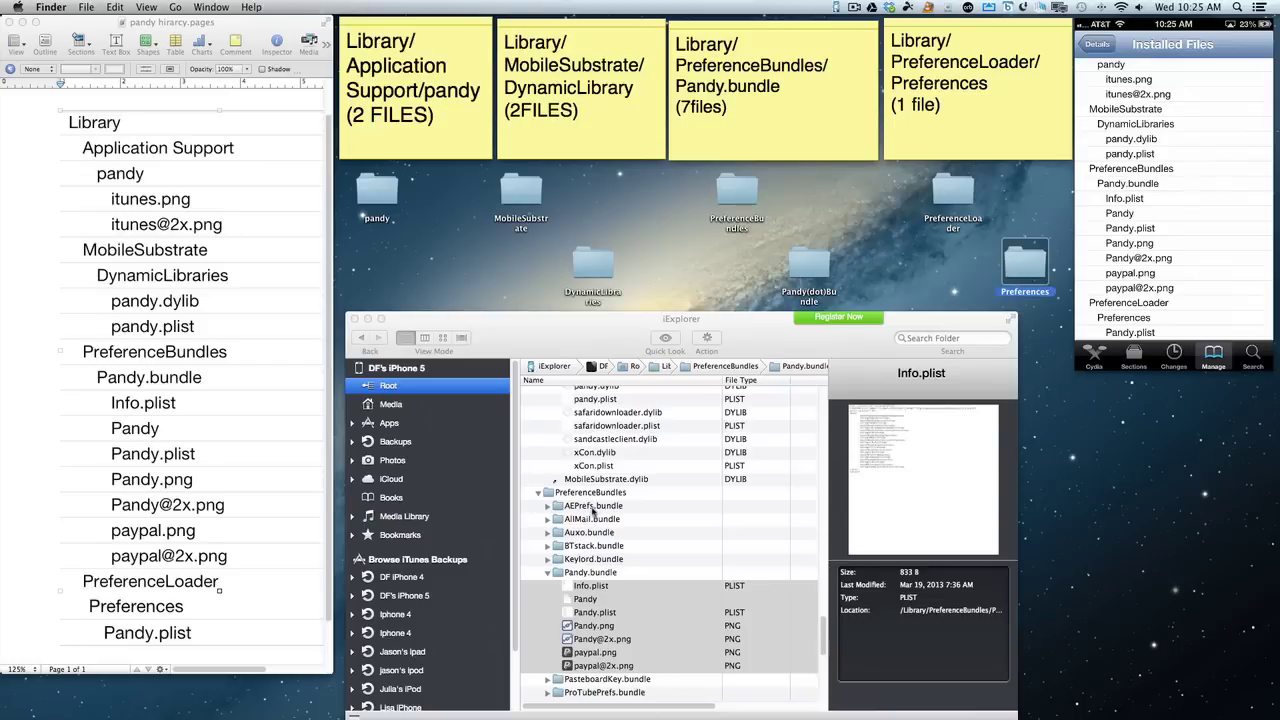
{"action": "scroll", "coordinate": [592, 510], "scroll_direction": "down", "scroll_amount": 10}
{"action": "scroll", "coordinate": [592, 511], "scroll_direction": "up", "scroll_amount": 5}
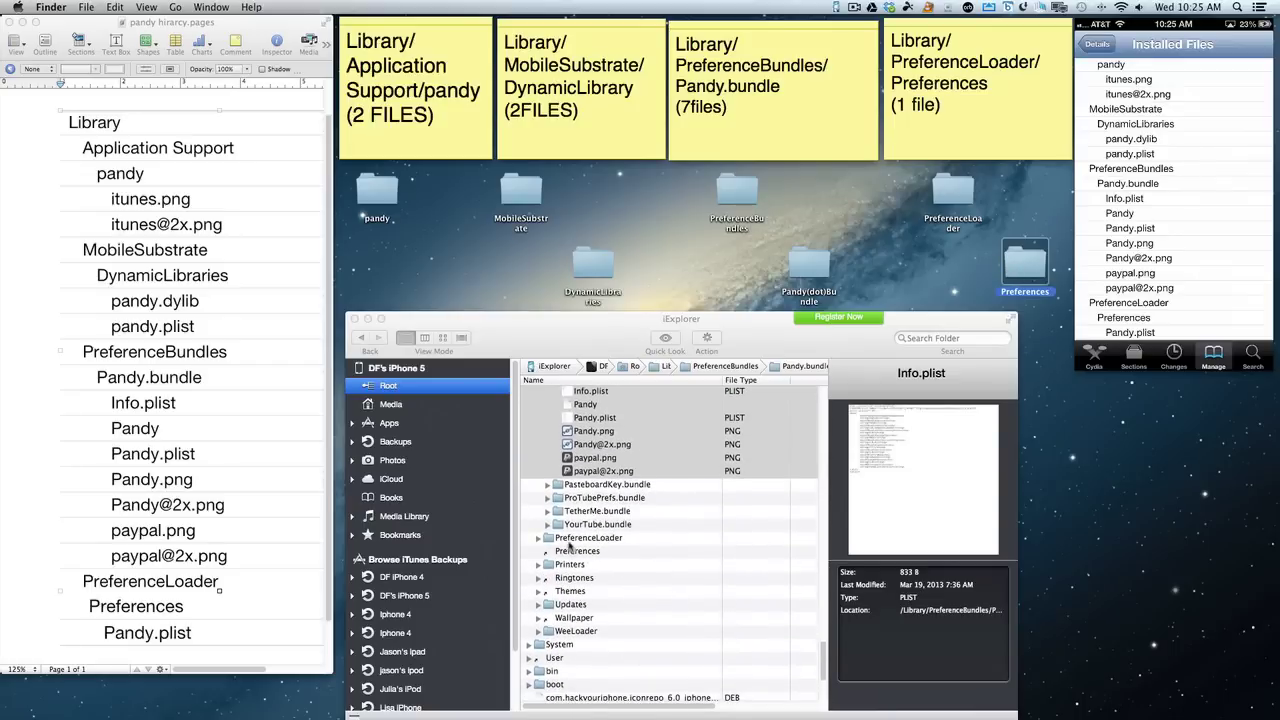
{"action": "left_click", "coordinate": [568, 539]}
{"action": "left_click", "coordinate": [568, 539]}
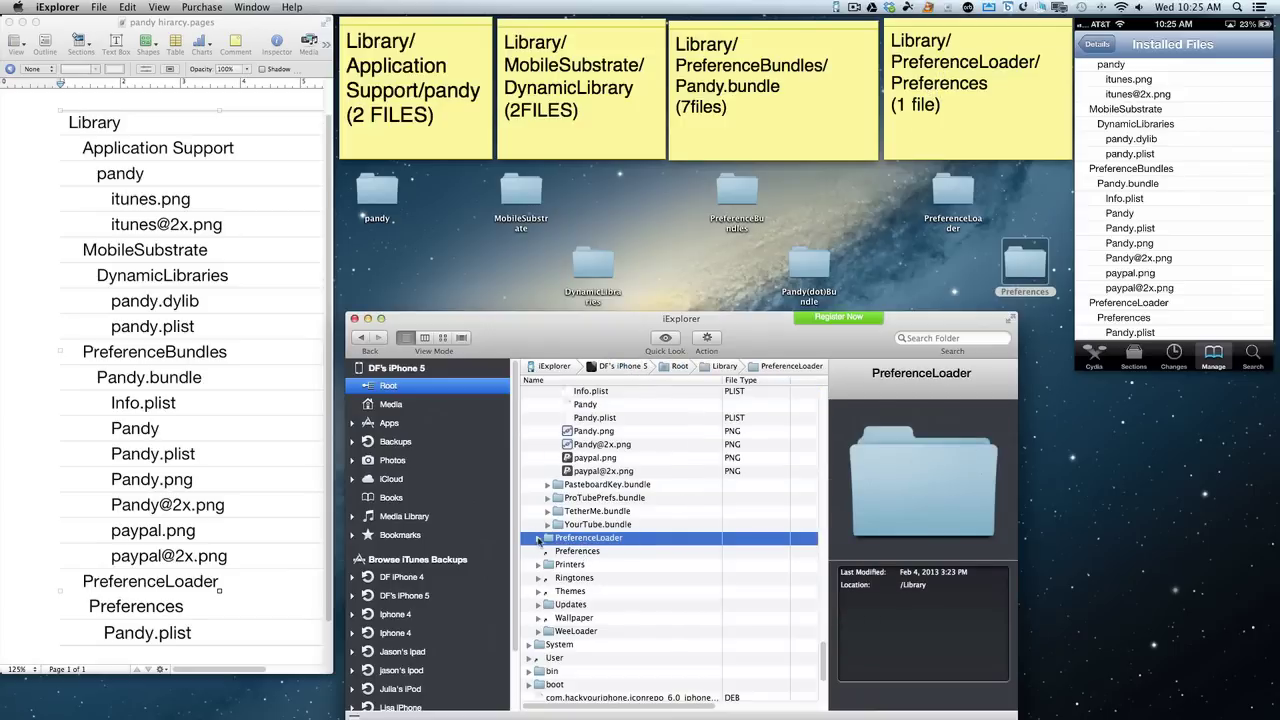
{"action": "left_click", "coordinate": [538, 540]}
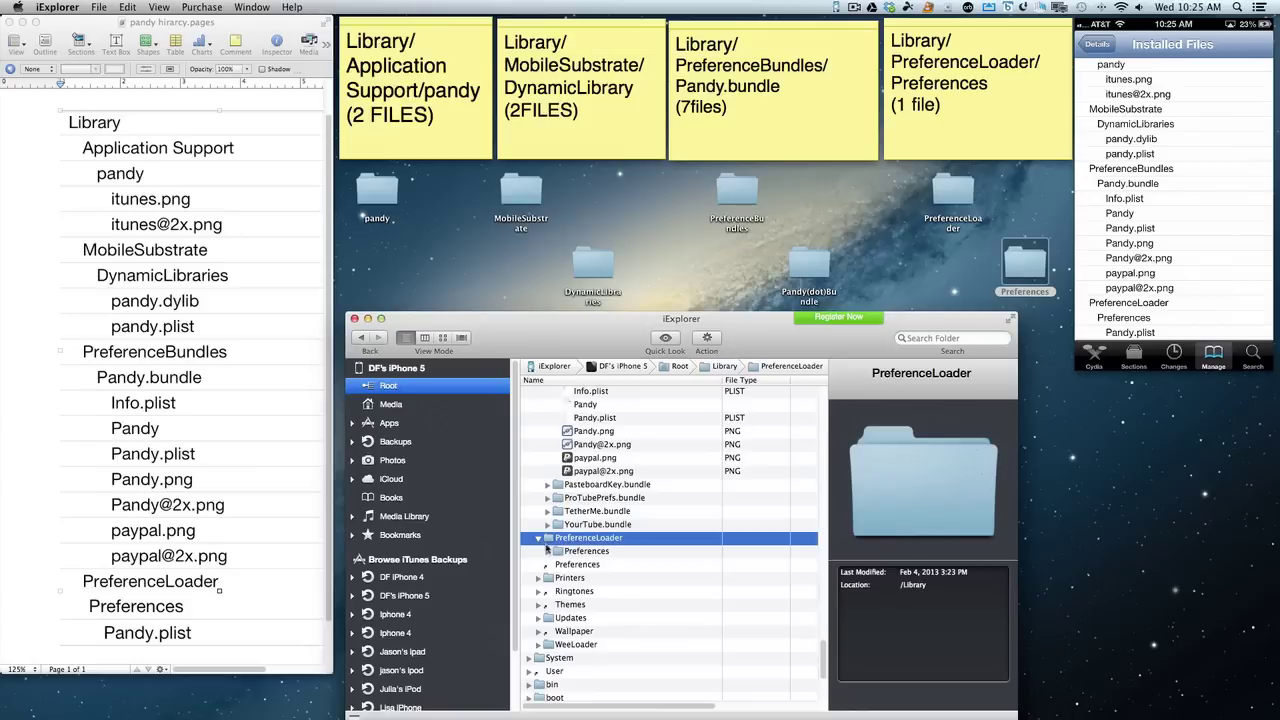
{"action": "left_click", "coordinate": [548, 551]}
- Select Pandy.plist in the iPhone's PreferenceLoader/Preferences folder and show the options for exporting it
{"action": "scroll", "coordinate": [577, 567], "scroll_direction": "down", "scroll_amount": 10}
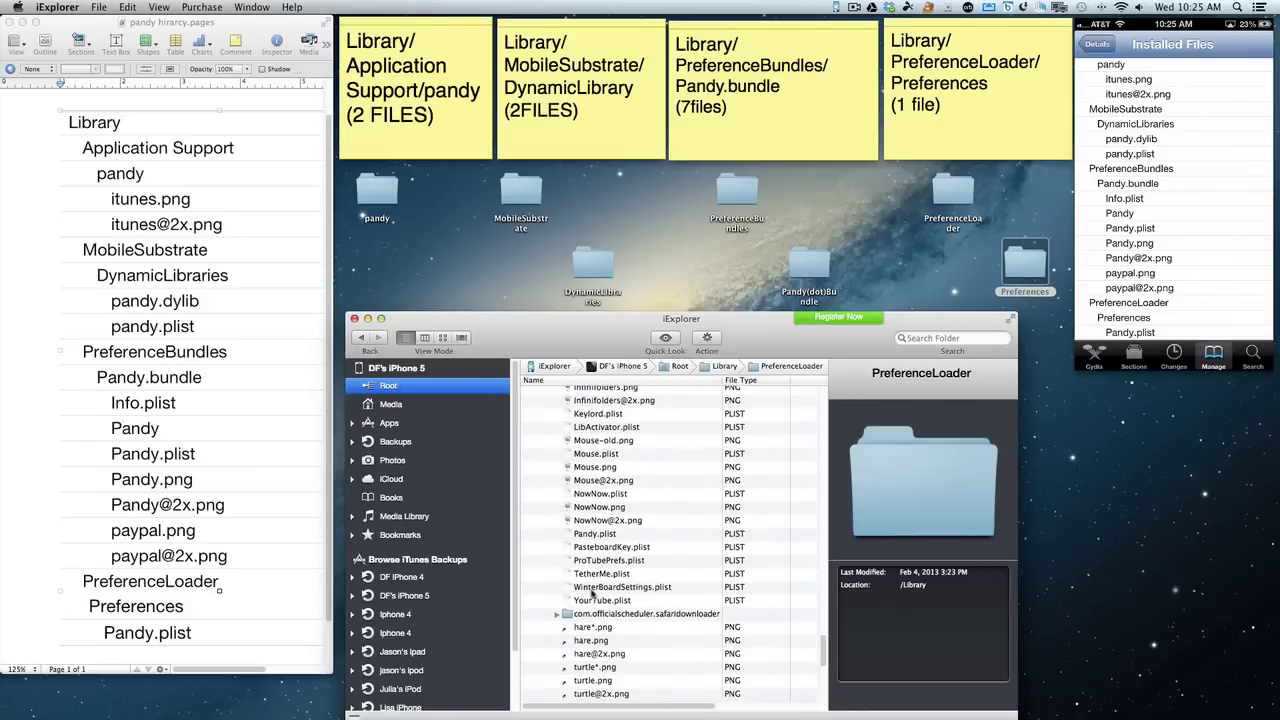
{"action": "left_click", "coordinate": [593, 536]}
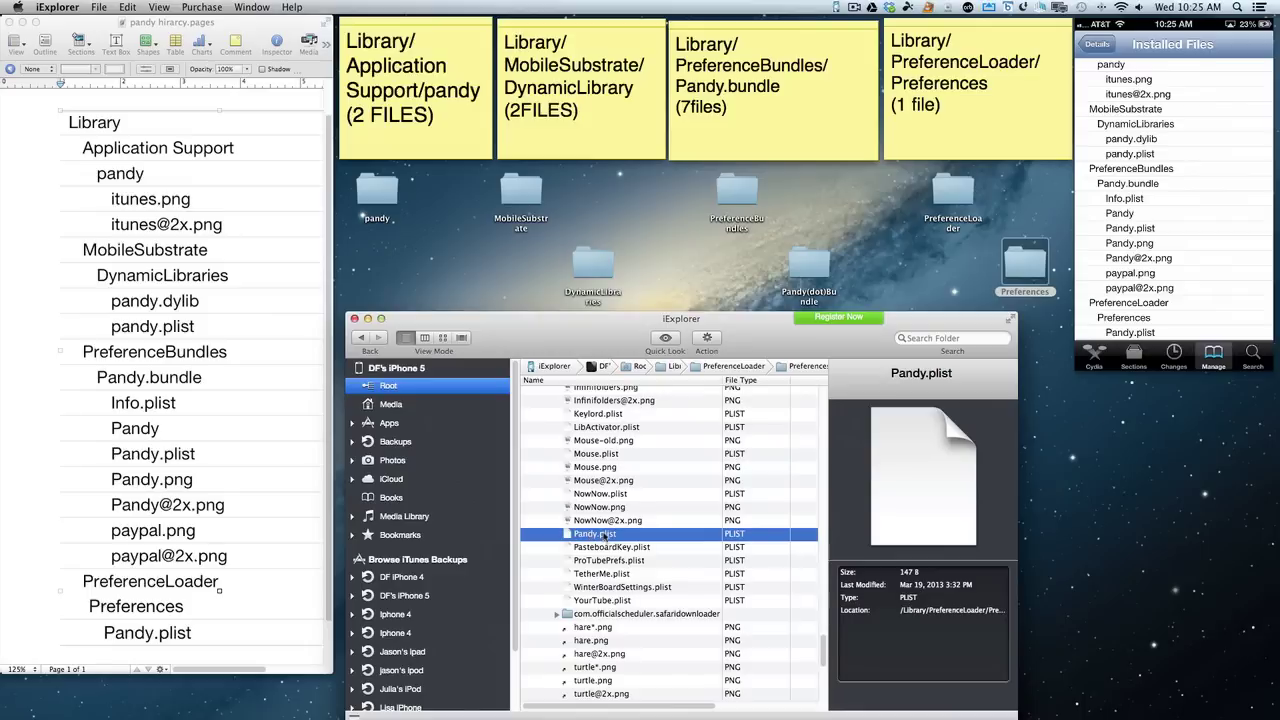
{"action": "right_click", "coordinate": [603, 537]}
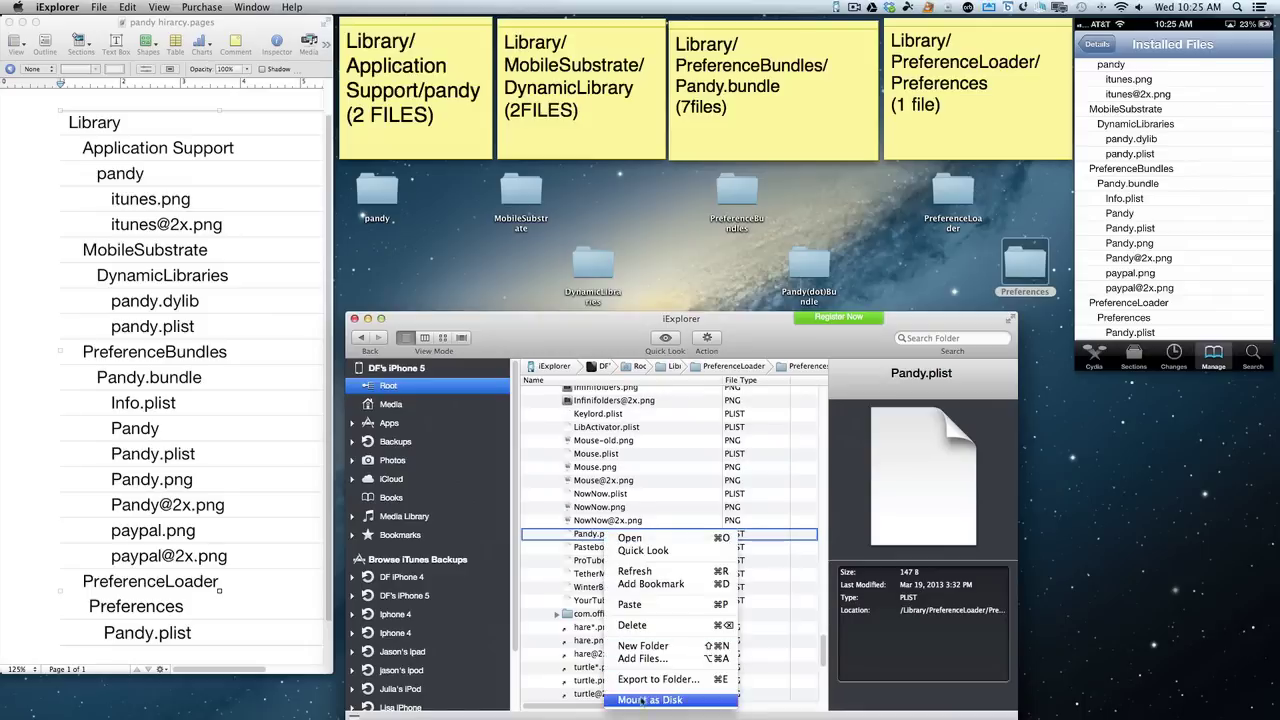
- Check the copy of Pandy.plist in the desktop Preferences folder, and reselect the original file in iExplorer
{"action": "left_click", "coordinate": [1022, 260]}
{"action": "left_click", "coordinate": [1022, 260]}
{"action": "double_click", "coordinate": [1022, 260]}
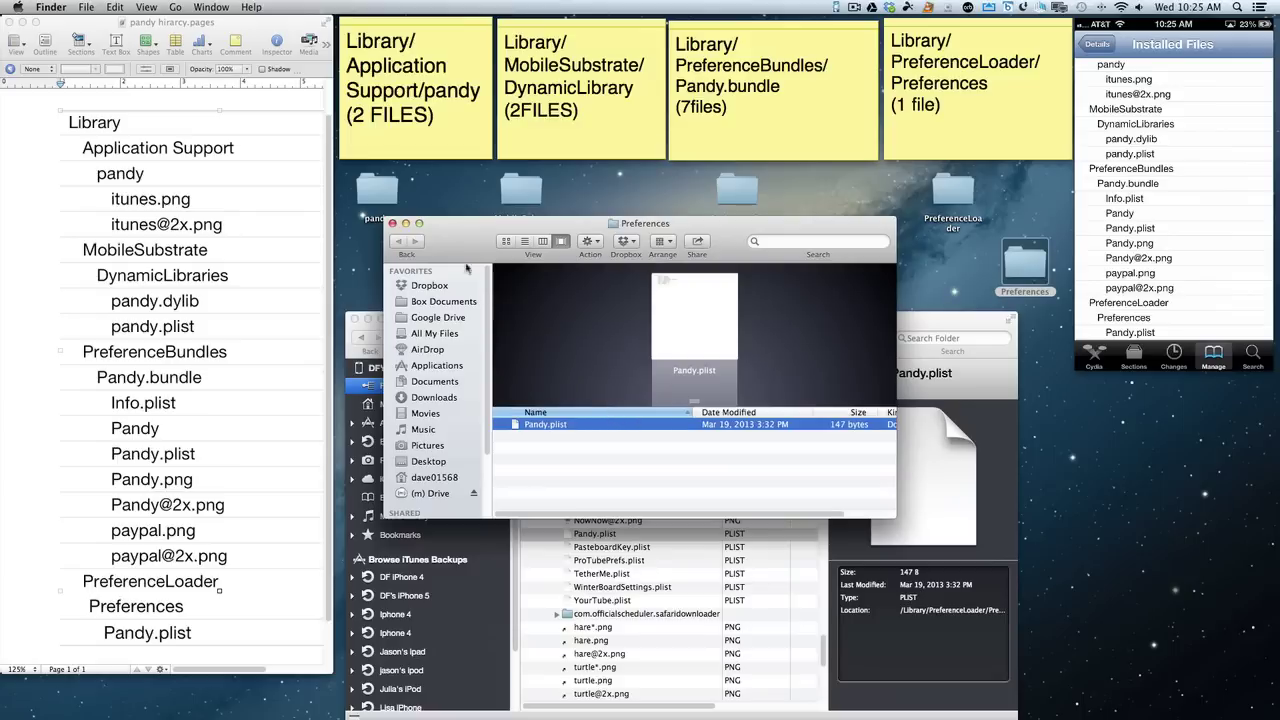
{"action": "left_click", "coordinate": [391, 223]}
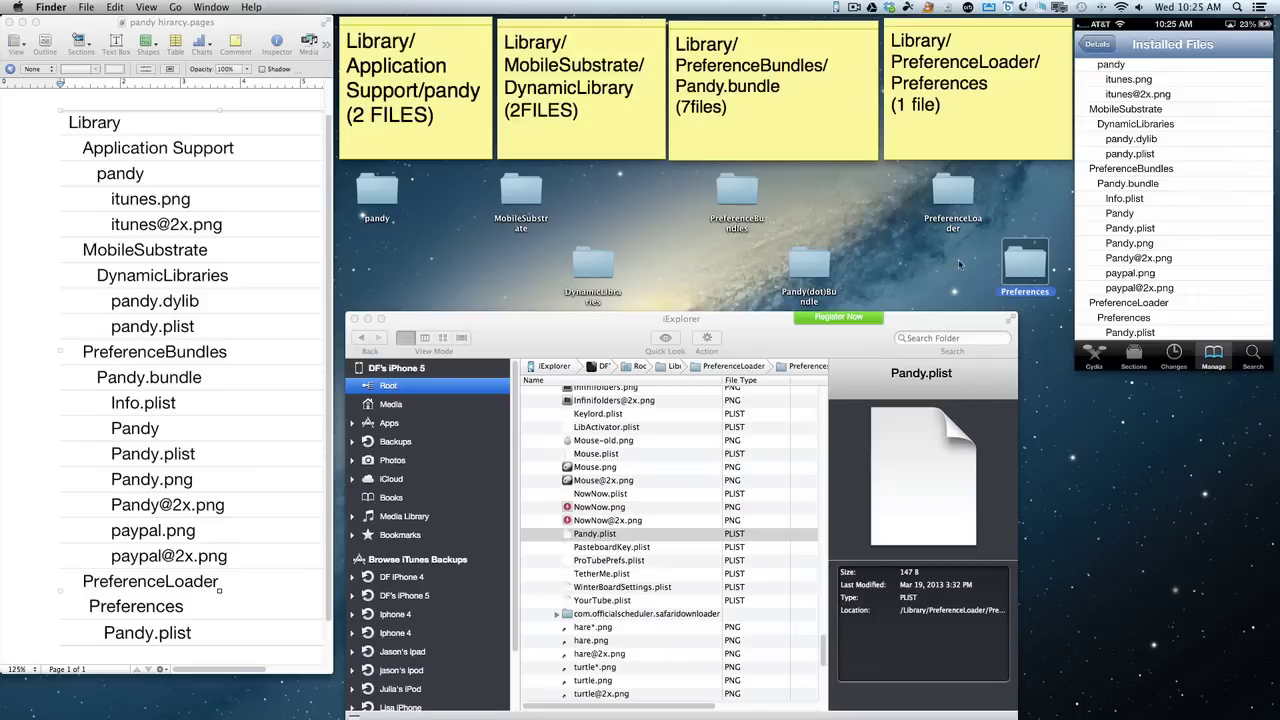
{"action": "left_click", "coordinate": [390, 388]}
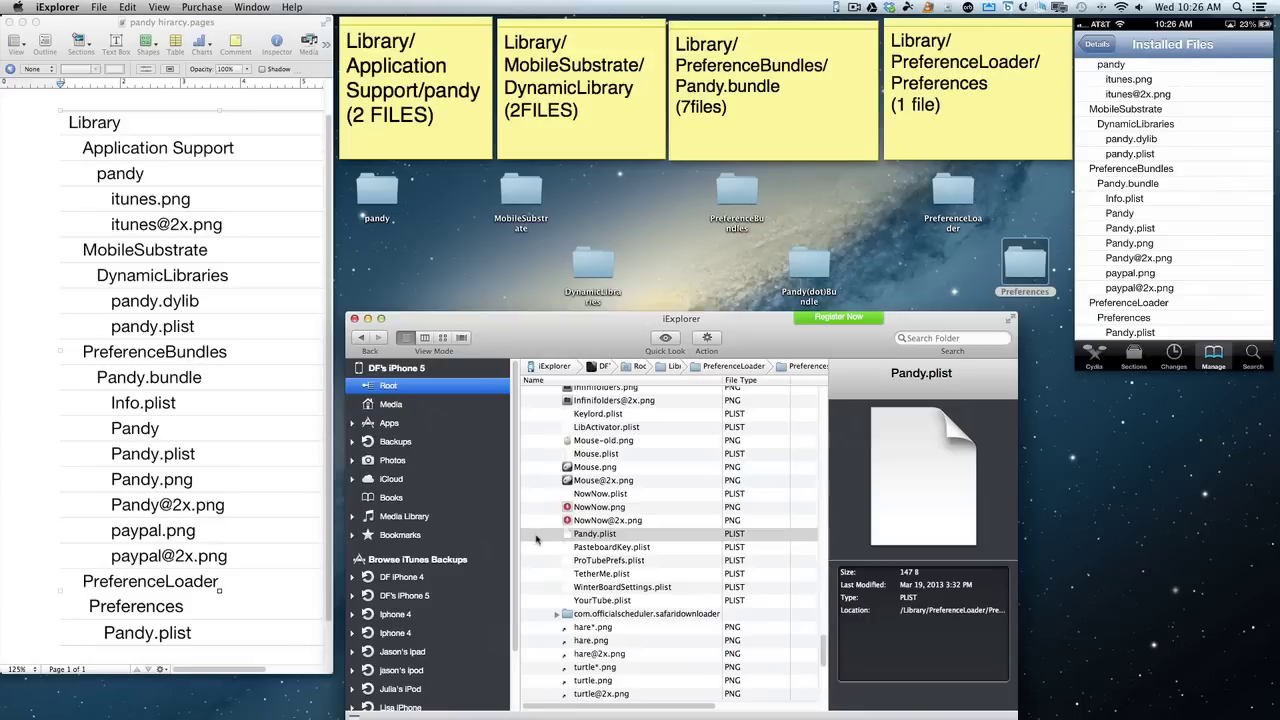
{"action": "left_click", "coordinate": [578, 536]}
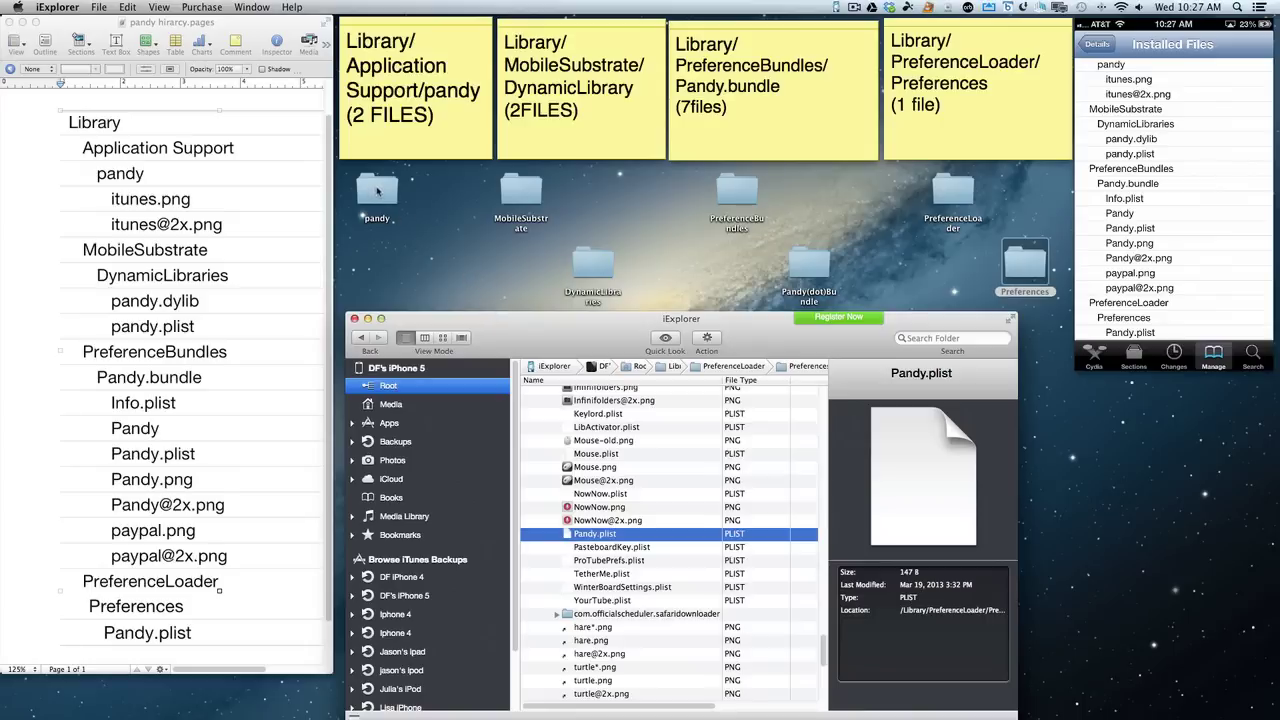
- Review the desktop MobileSubstrate, DynamicLibraries, PreferenceBundles and Pandy(dot)Bundle folders against the Library paths on the sticky notes
{"action": "left_click", "coordinate": [514, 197]}
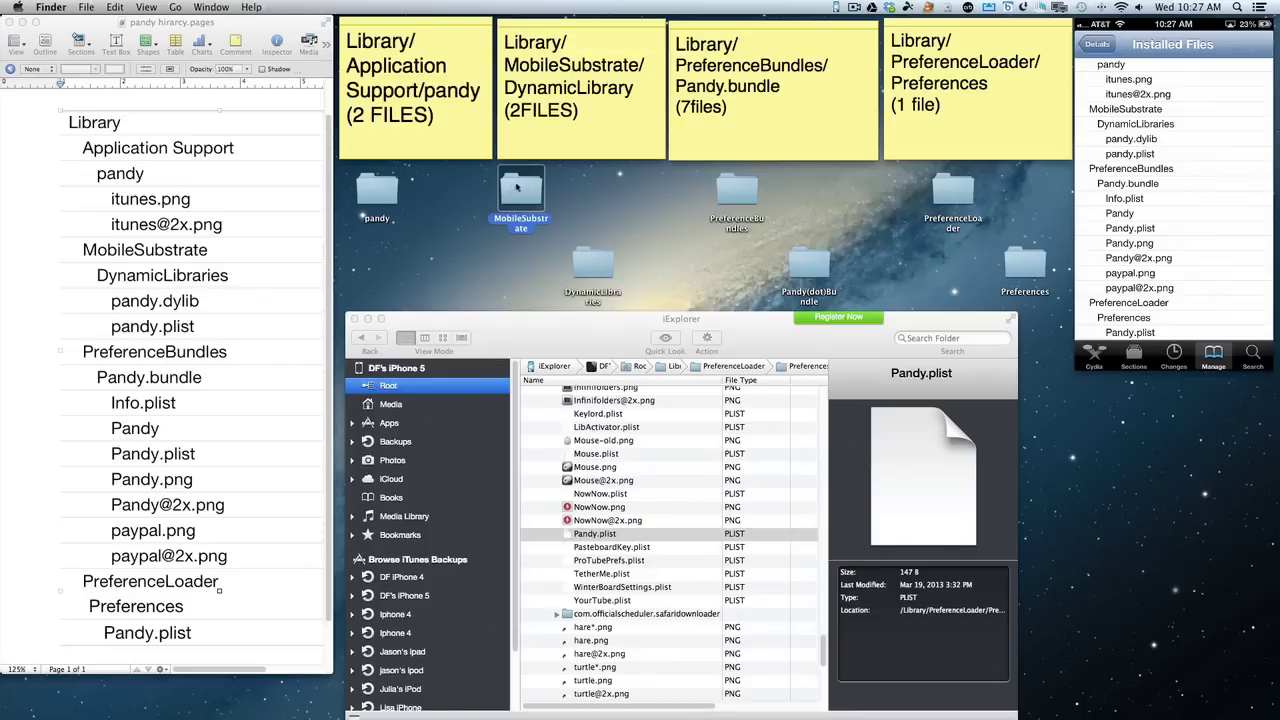
{"action": "left_click_drag", "start_coordinate": [596, 262], "coordinate": [566, 207]}
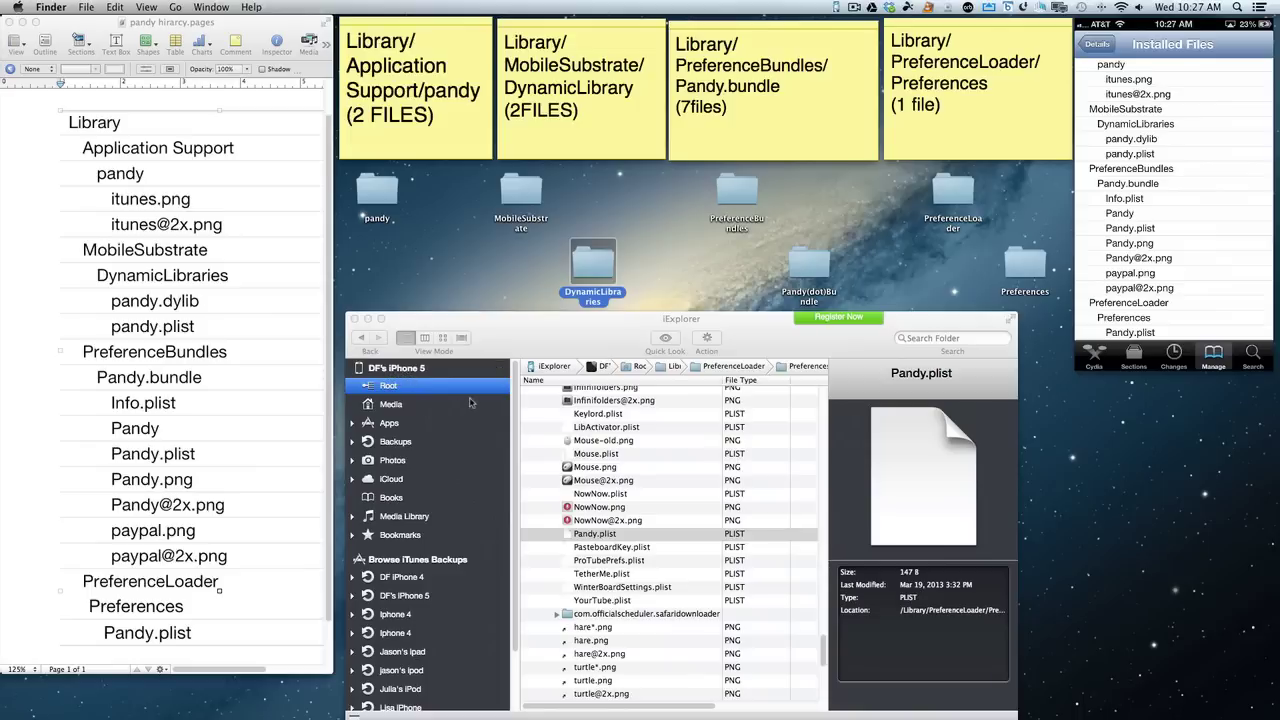
{"action": "left_click", "coordinate": [741, 183]}
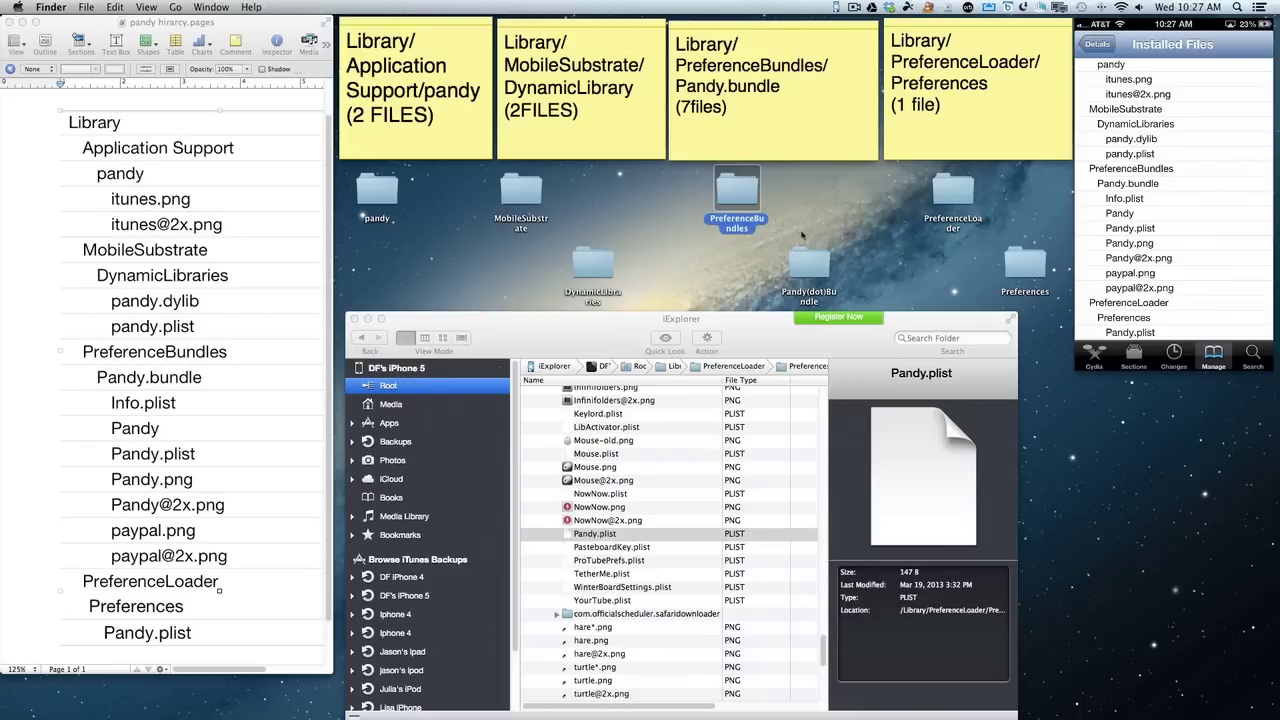
{"action": "left_click", "coordinate": [813, 260]}
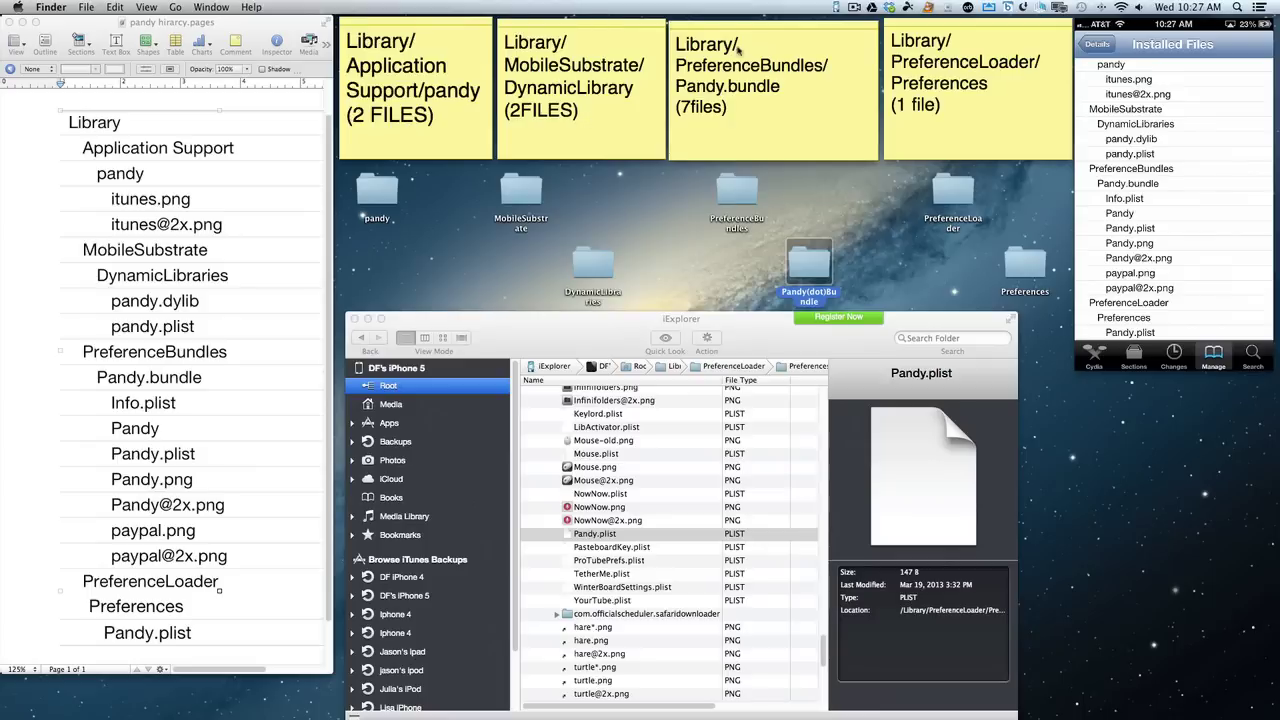
{"action": "left_click", "coordinate": [943, 100]}
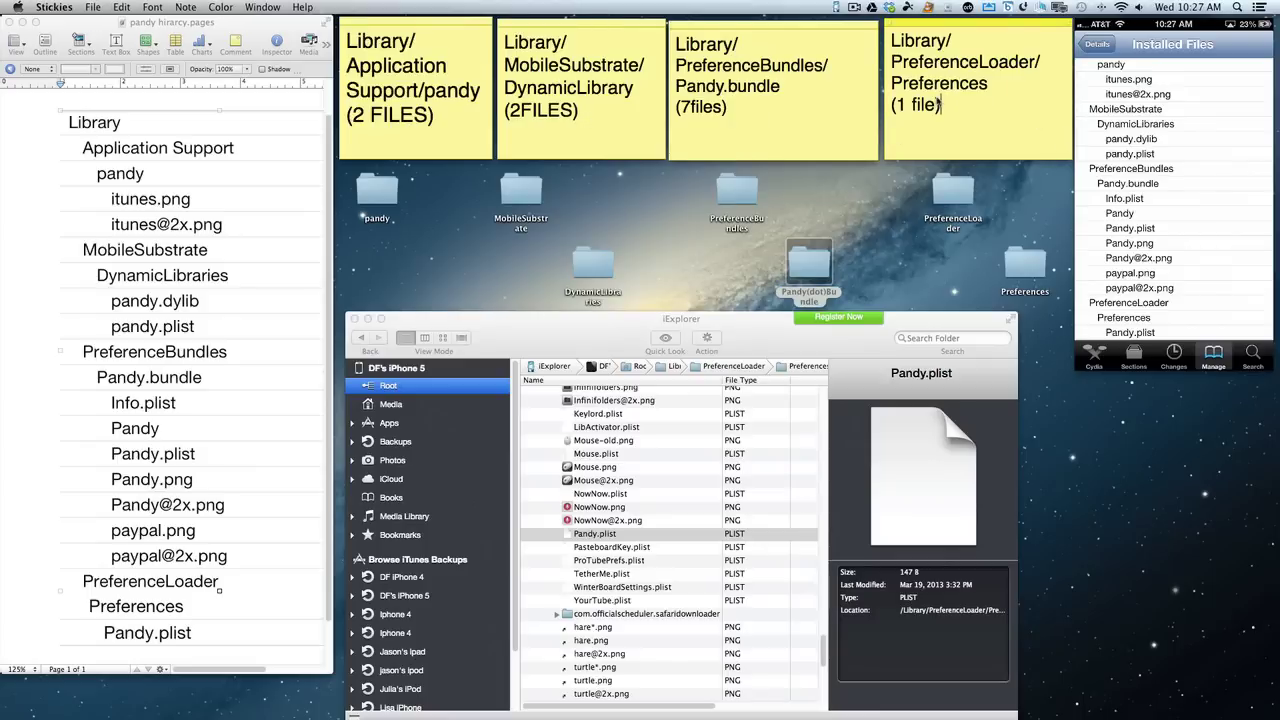
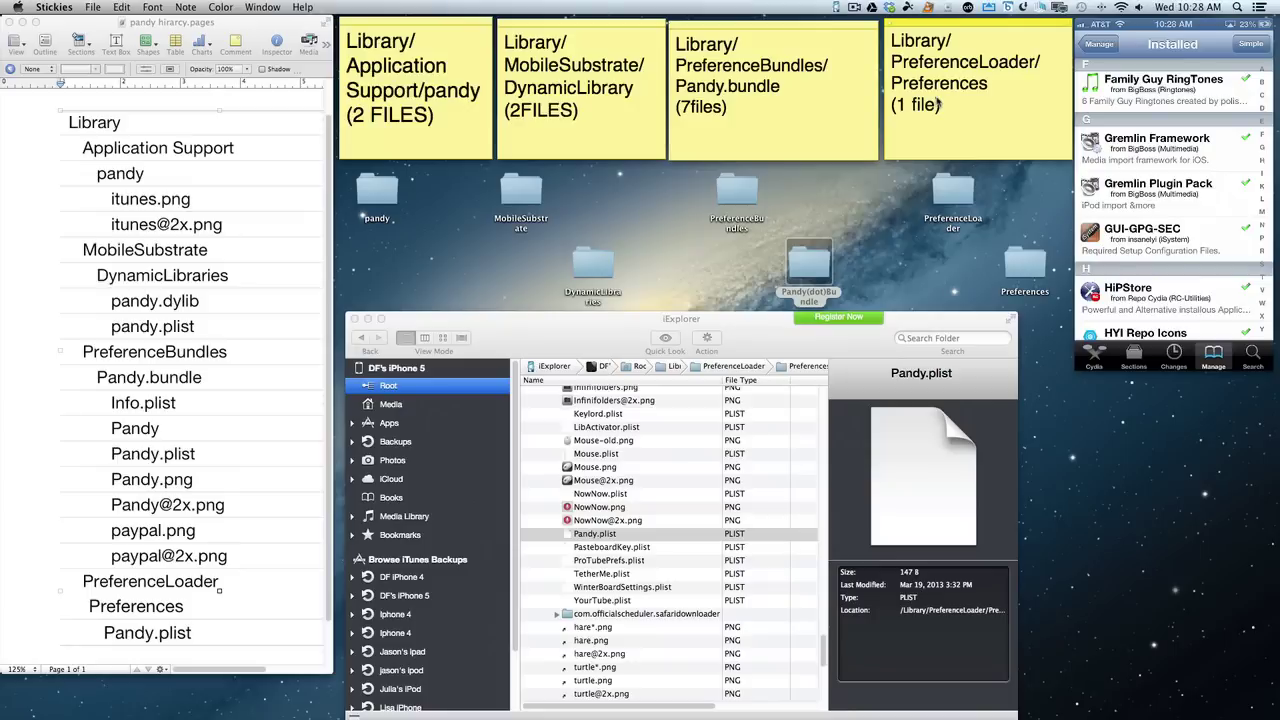
- Enlarge the mirrored iPhone to full screen, look through Cydia's installed packages from G to Y, and return to the desktop
{"action": "left_click", "coordinate": [1245, 33]}
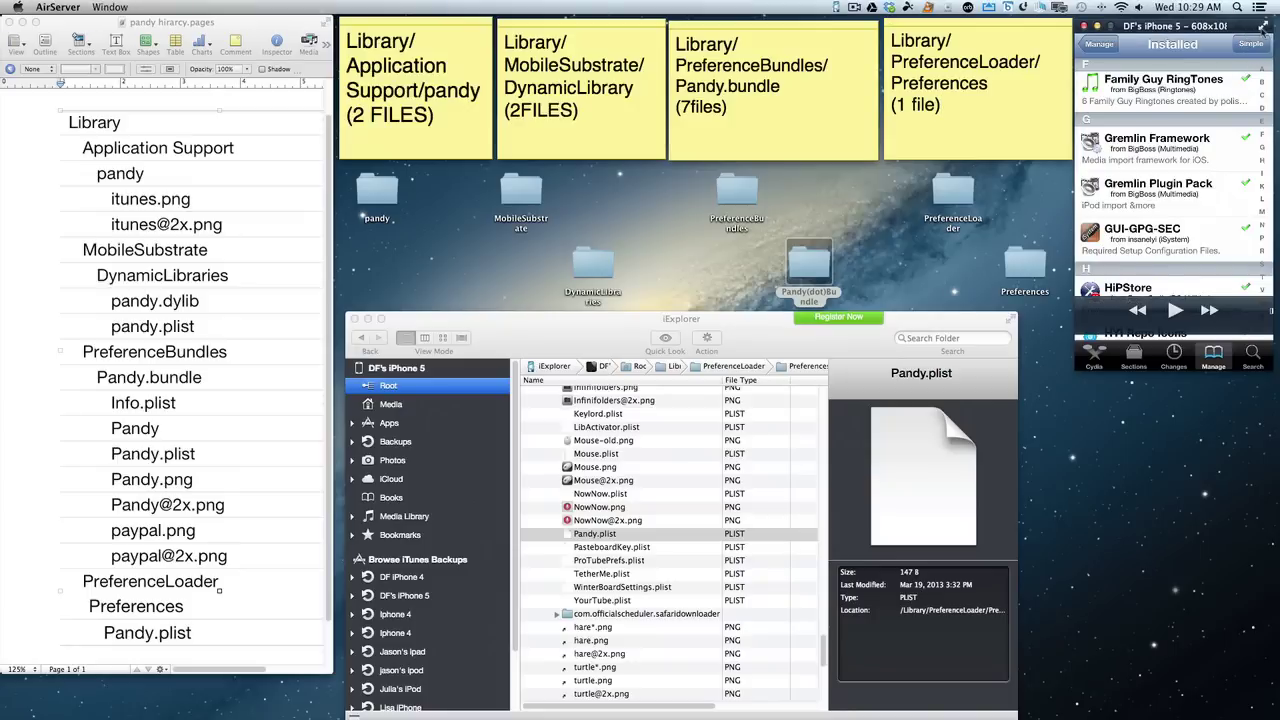
{"action": "left_click", "coordinate": [1262, 27]}
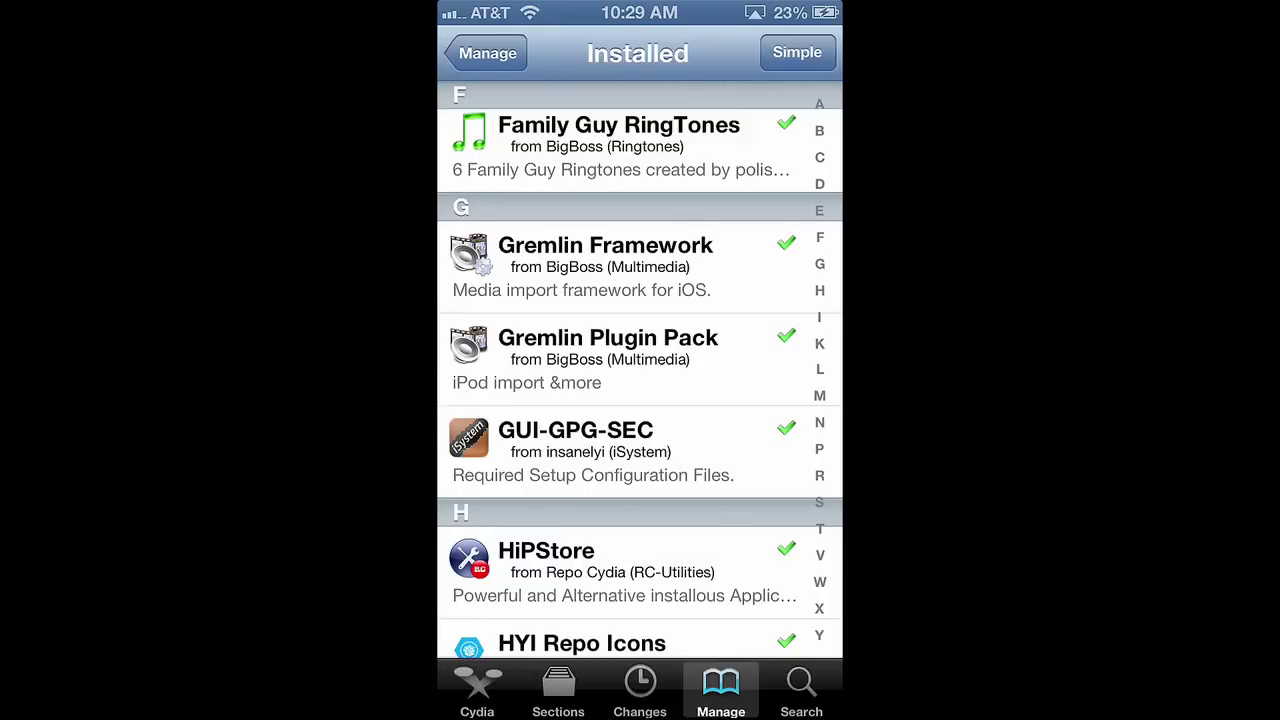
{"action": "scroll", "coordinate": [640, 370], "scroll_direction": "down", "scroll_amount": 5}
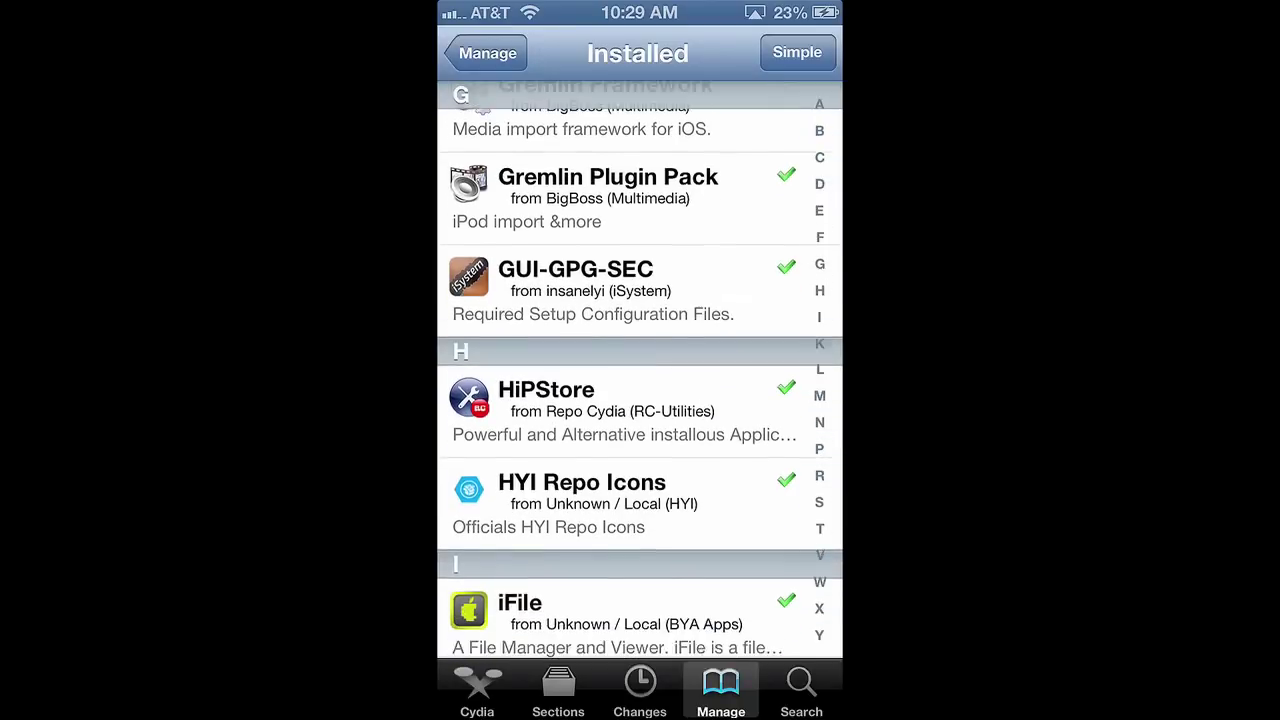
{"action": "scroll", "coordinate": [640, 370], "scroll_direction": "down", "scroll_amount": 7}
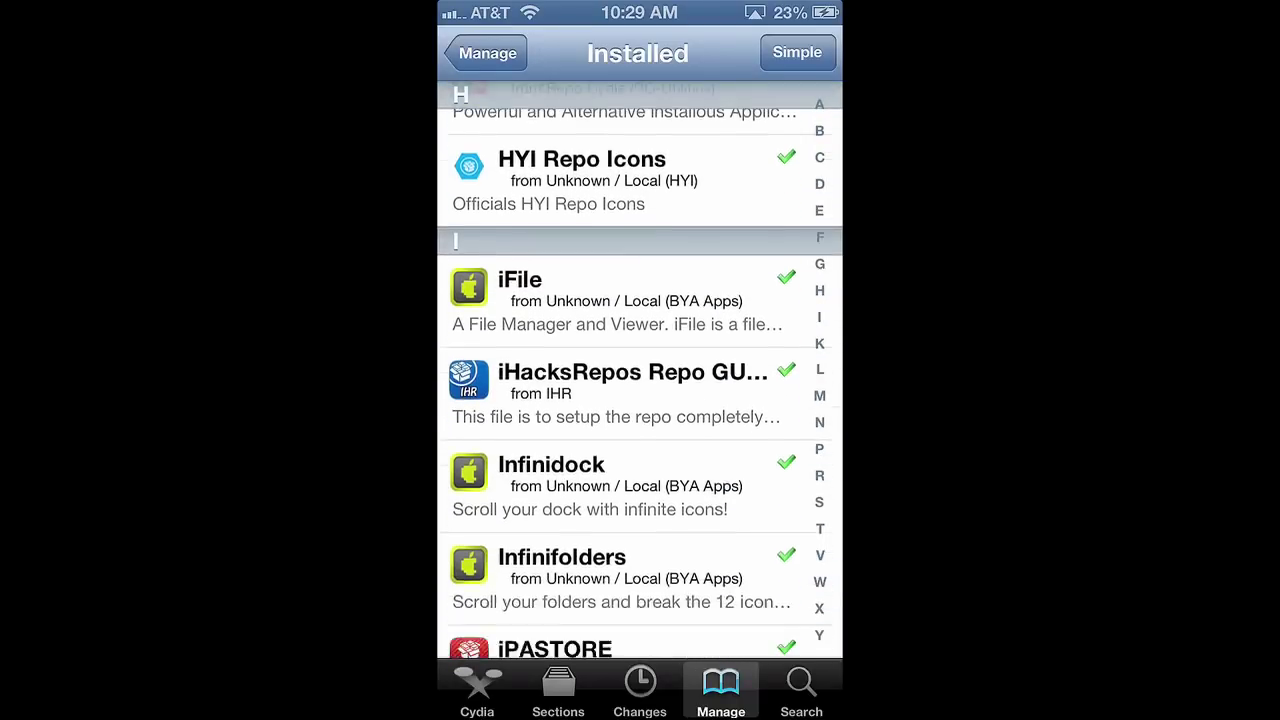
{"action": "scroll", "coordinate": [640, 370], "scroll_direction": "down", "scroll_amount": 4}
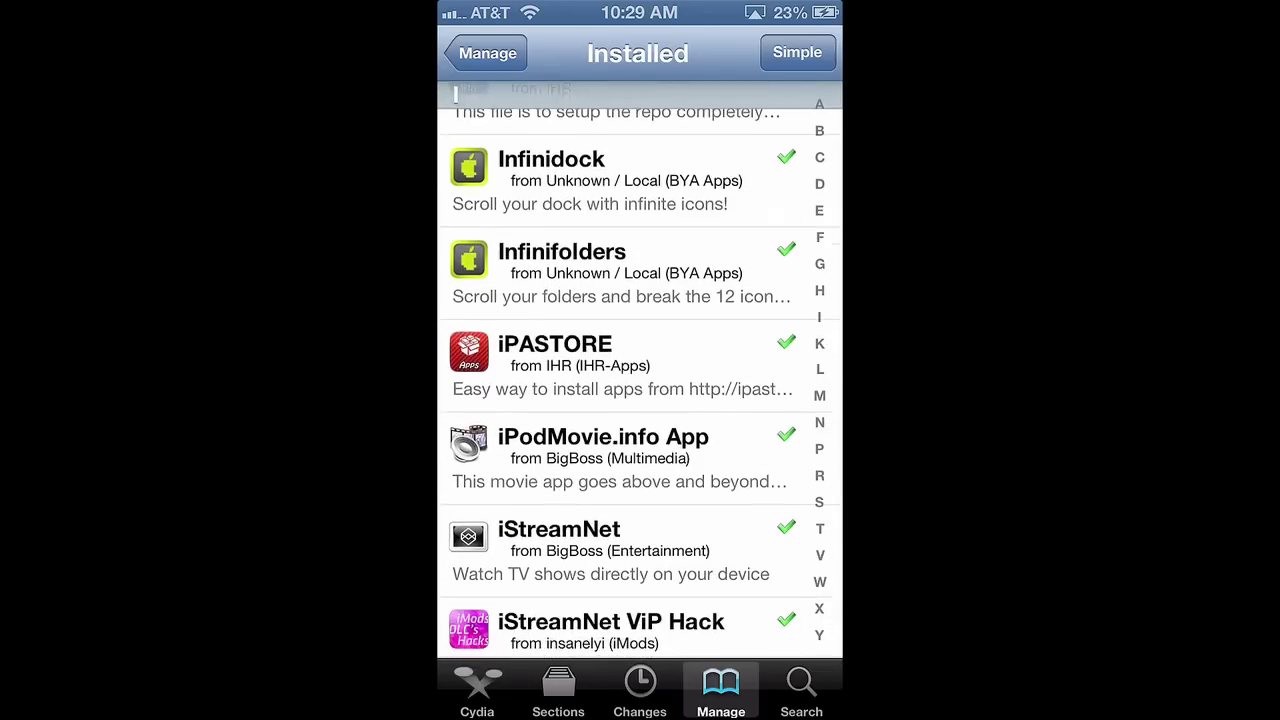
{"action": "scroll", "coordinate": [640, 370], "scroll_direction": "down", "scroll_amount": 4}
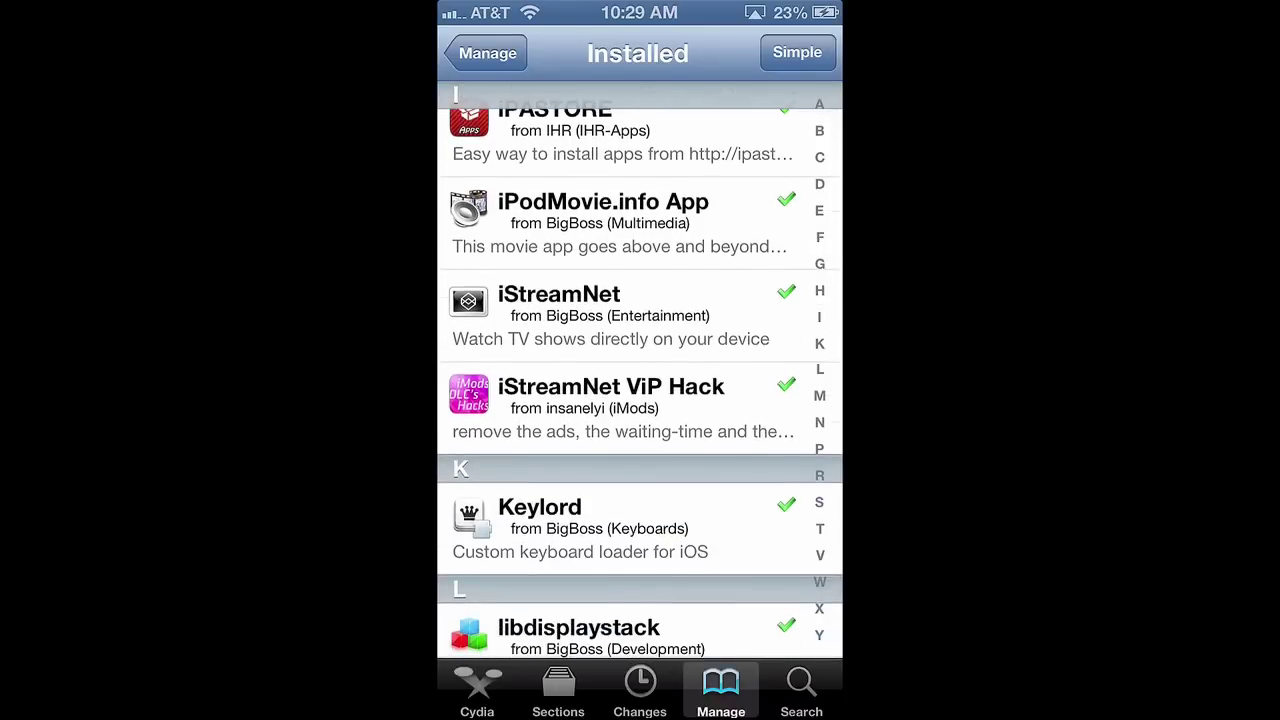
{"action": "scroll", "coordinate": [640, 370], "scroll_direction": "down", "scroll_amount": 3}
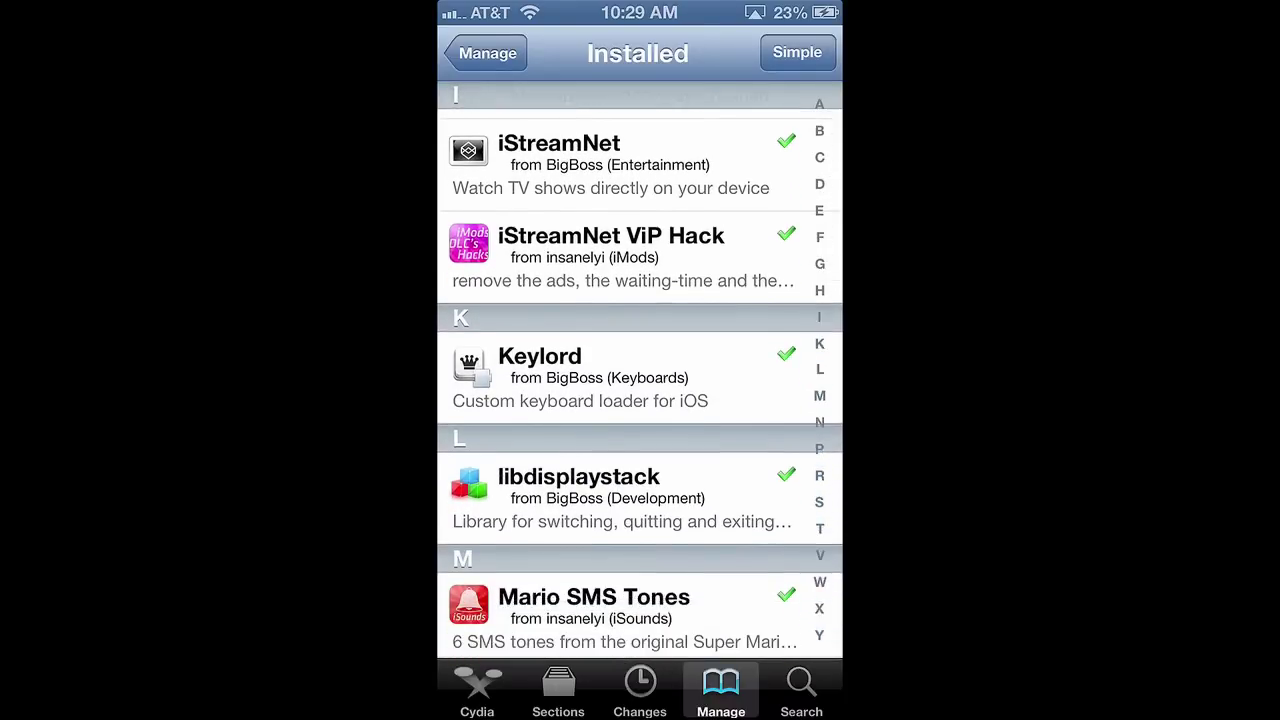
{"action": "scroll", "coordinate": [640, 370], "scroll_direction": "down", "scroll_amount": 1}
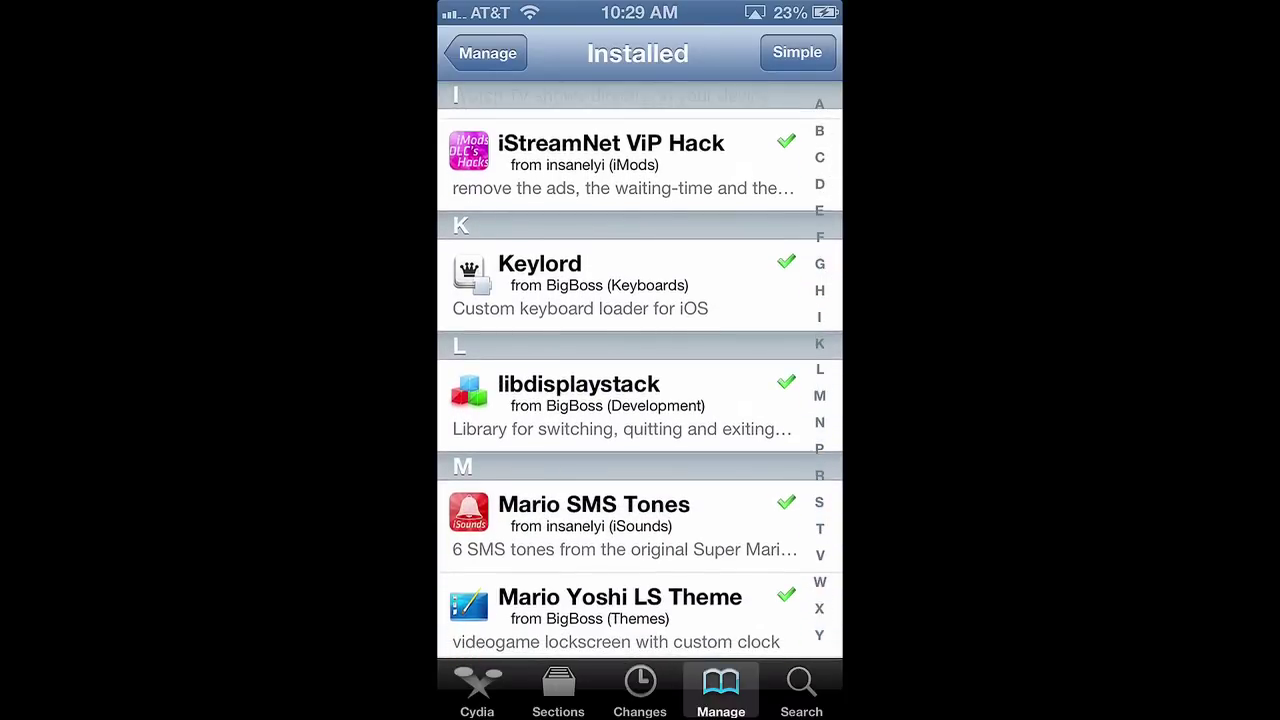
{"action": "scroll", "coordinate": [640, 370], "scroll_direction": "down", "scroll_amount": 1}
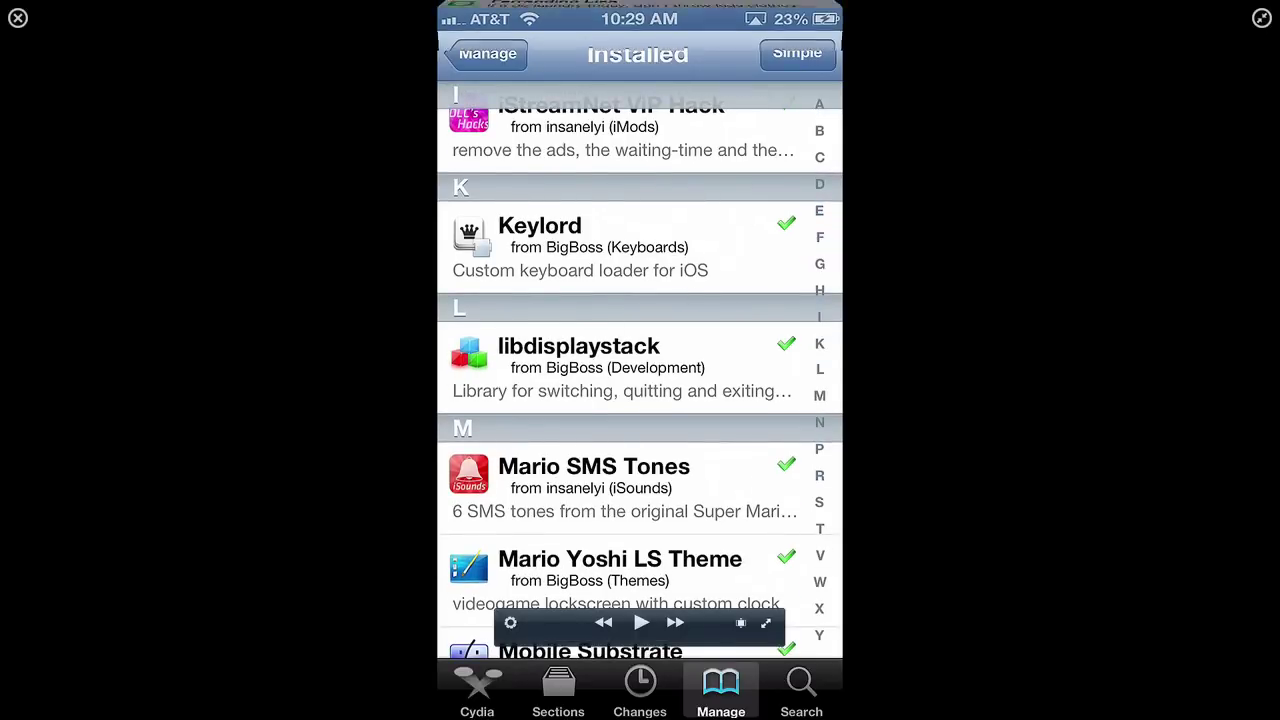
{"action": "scroll", "coordinate": [594, 366], "scroll_direction": "down", "scroll_amount": 3}
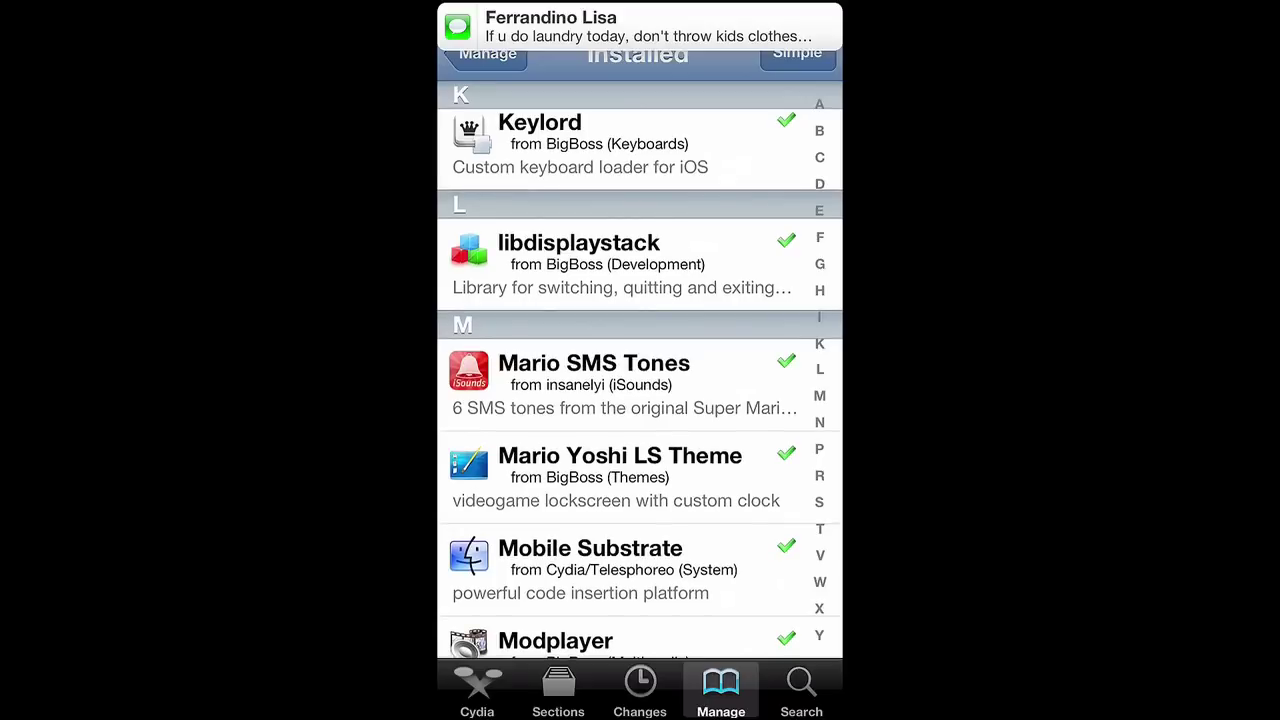
{"action": "scroll", "coordinate": [640, 380], "scroll_direction": "down", "scroll_amount": 3}
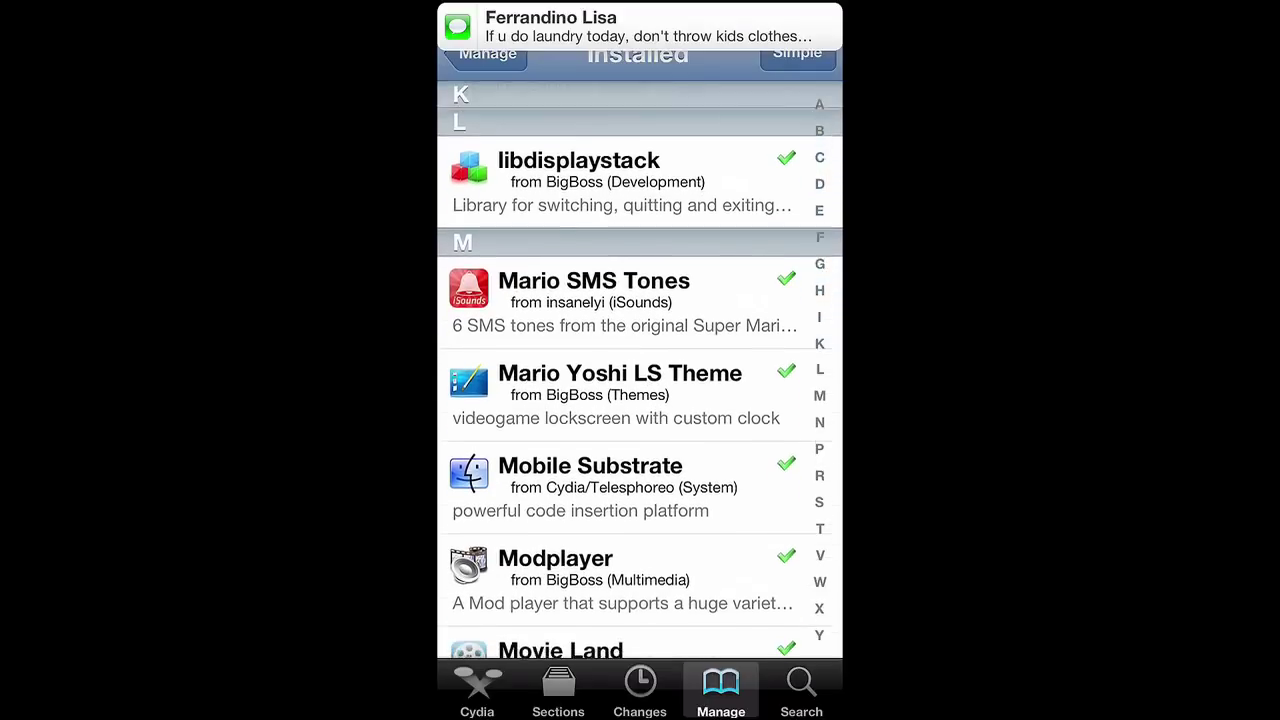
{"action": "scroll", "coordinate": [640, 400], "scroll_direction": "down", "scroll_amount": 3}
{"action": "scroll", "coordinate": [640, 380], "scroll_direction": "down", "scroll_amount": 3}
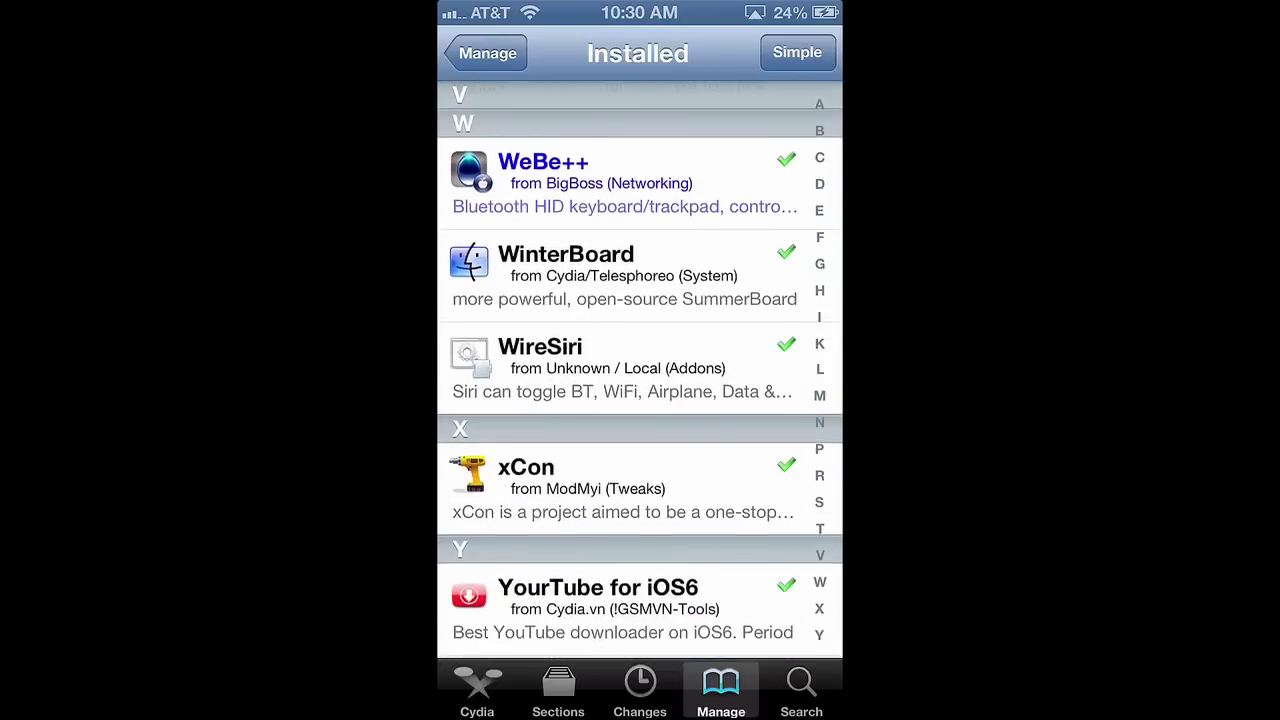
{"action": "mouse_move", "coordinate": [475, 312]}
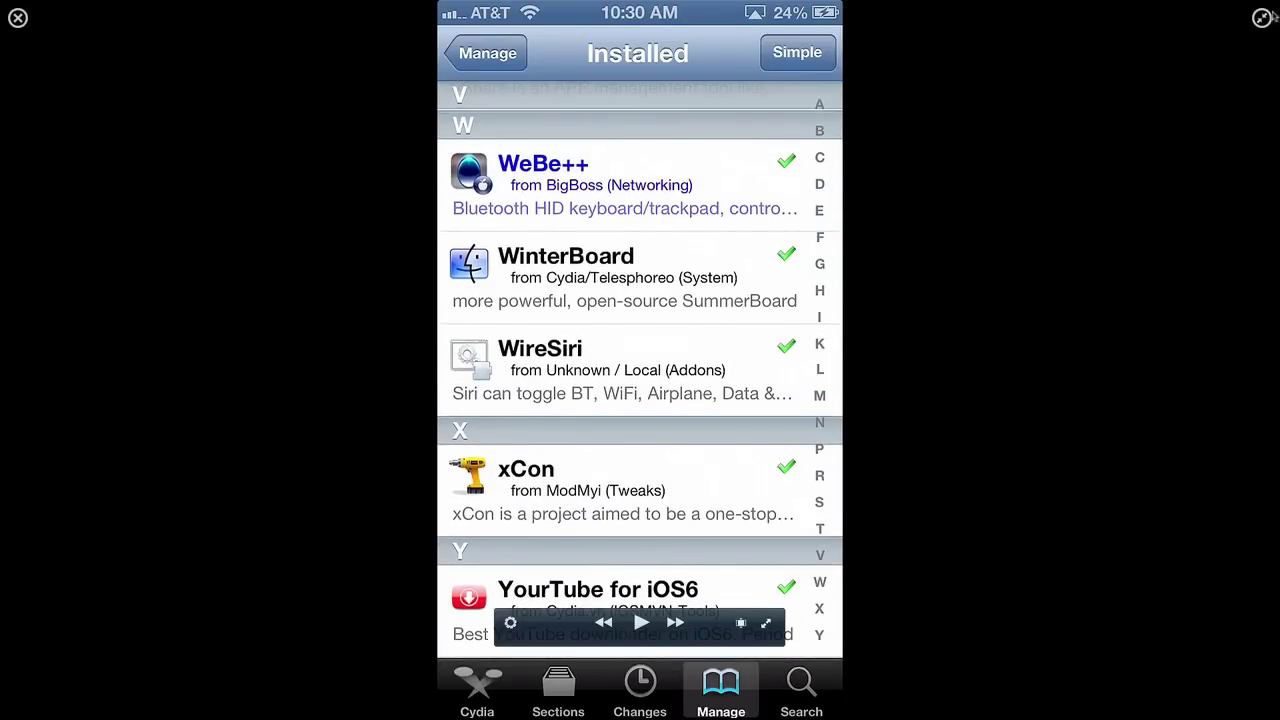
{"action": "key", "text": "Escape"}
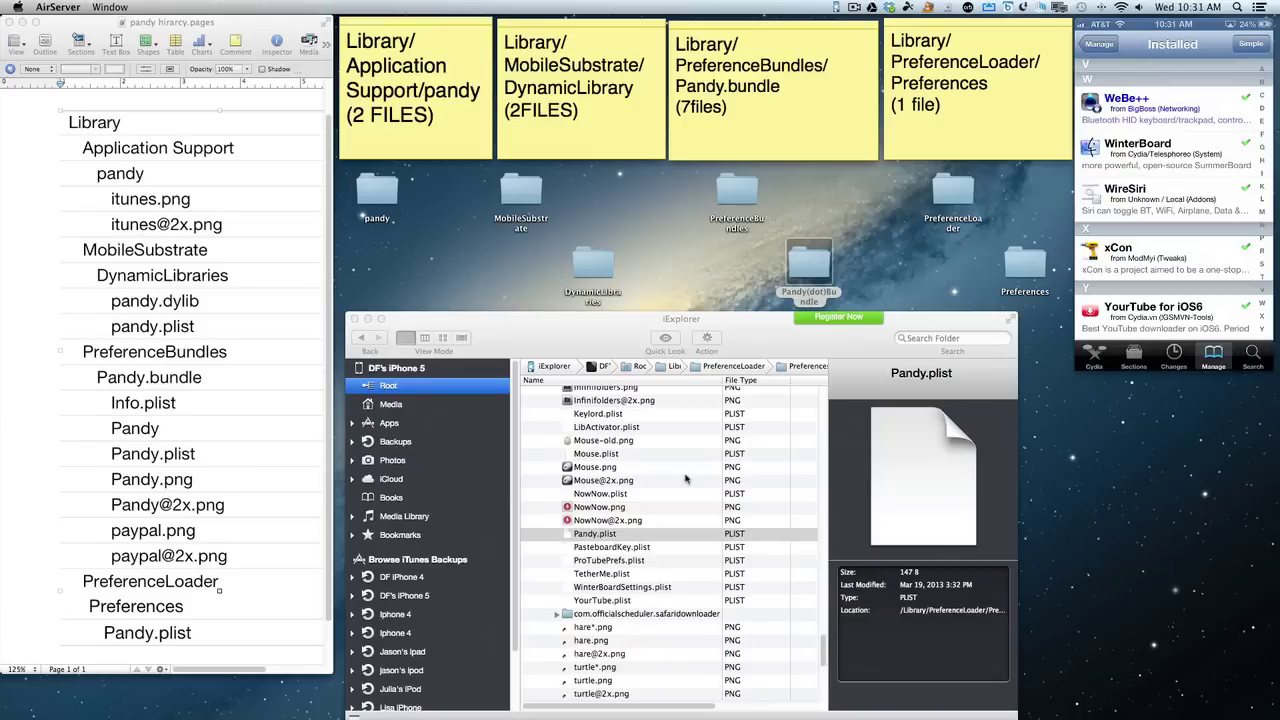
- Put iExplorer away and open the desktop's pandy backup folder, expanding folder 1 and folder 2 to check their contents
{"action": "left_click", "coordinate": [367, 318]}
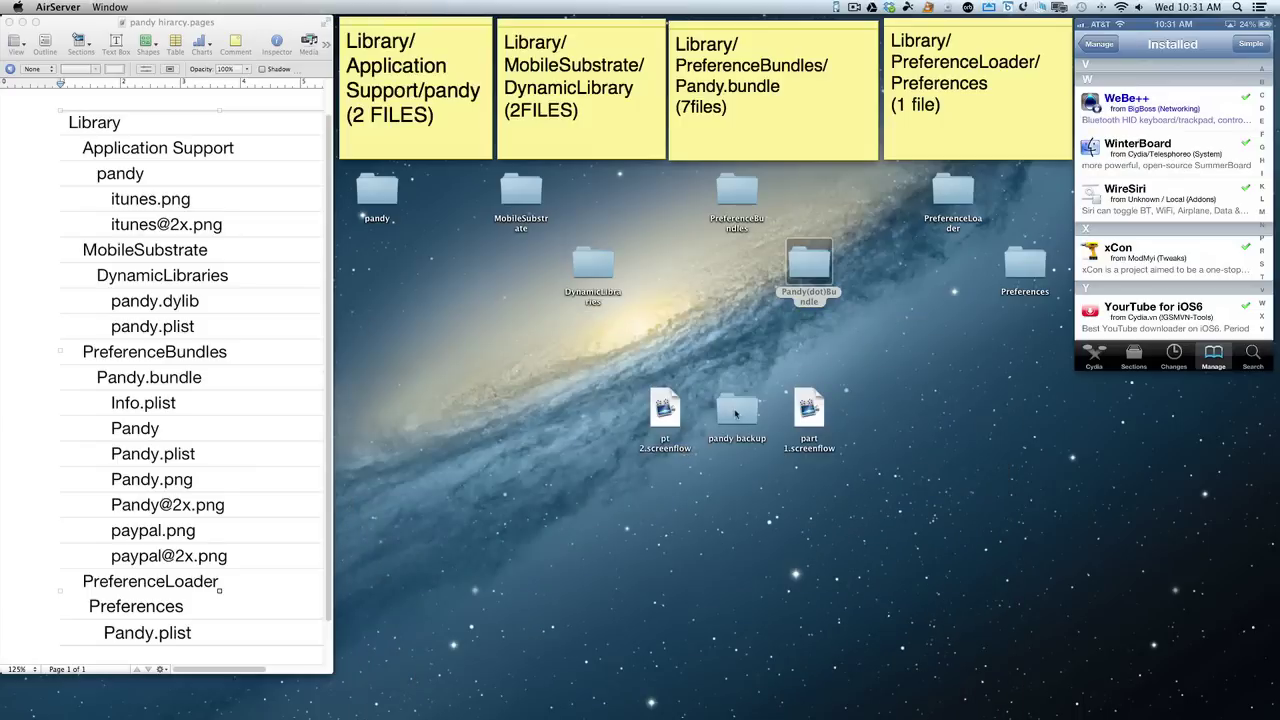
{"action": "double_click", "coordinate": [734, 411]}
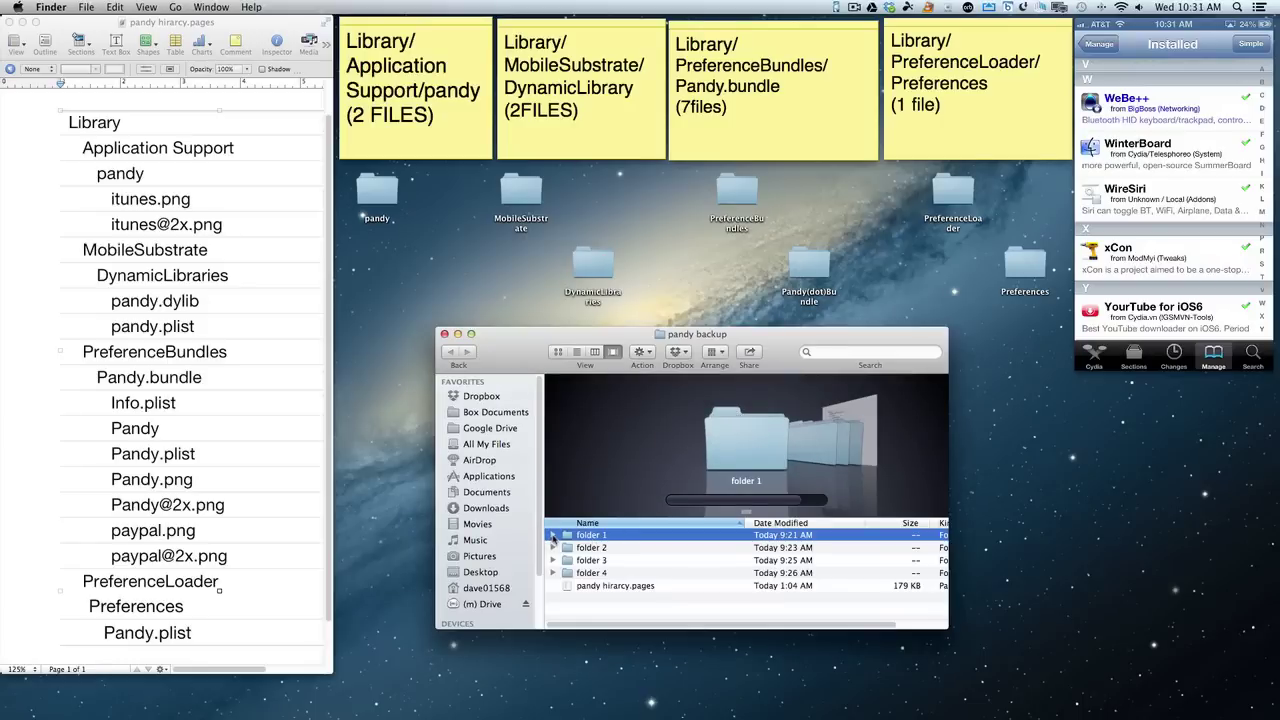
{"action": "left_click", "coordinate": [553, 536]}
{"action": "left_click", "coordinate": [566, 560]}
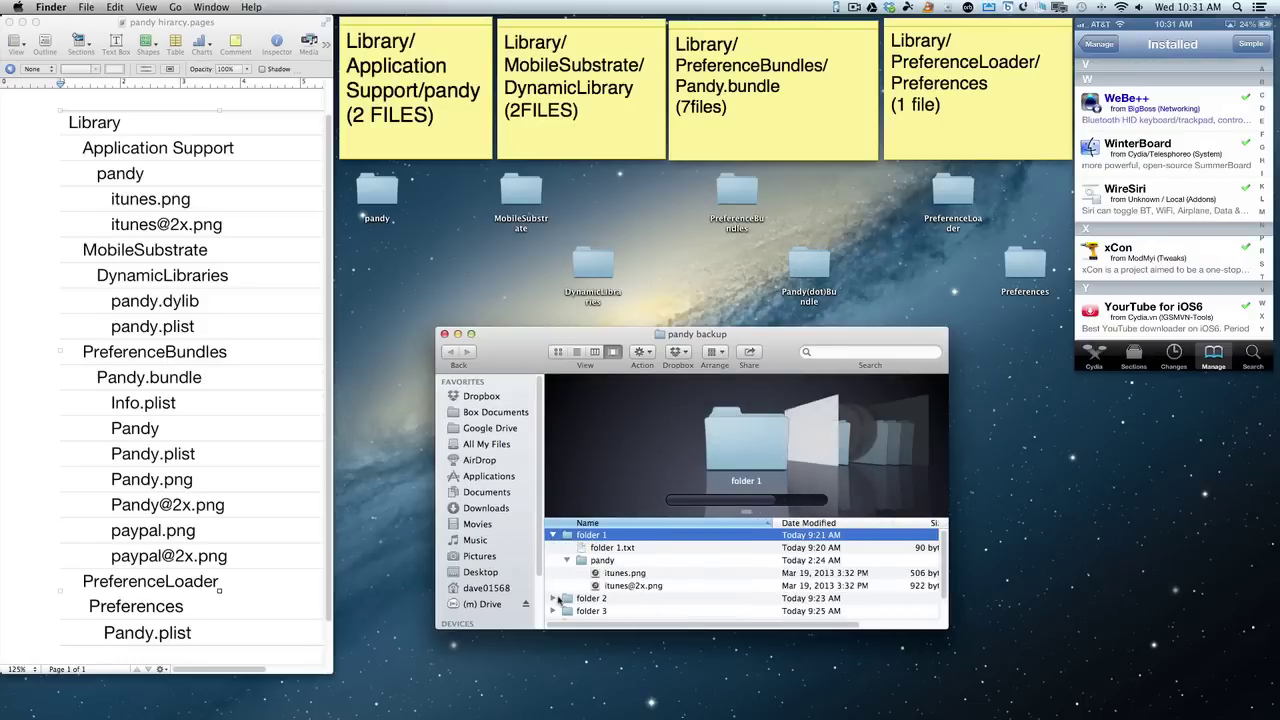
{"action": "left_click", "coordinate": [554, 598]}
{"action": "scroll", "coordinate": [555, 600], "scroll_direction": "down", "scroll_amount": 3}
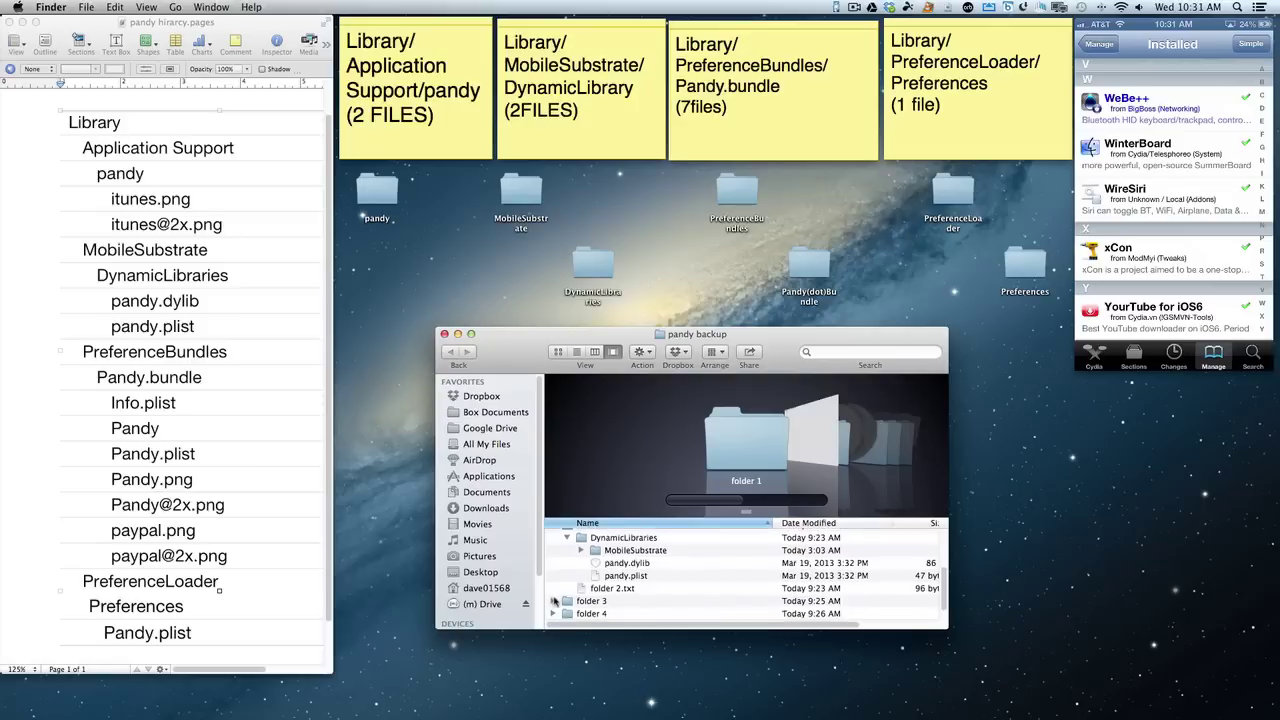
{"action": "left_click", "coordinate": [554, 601]}
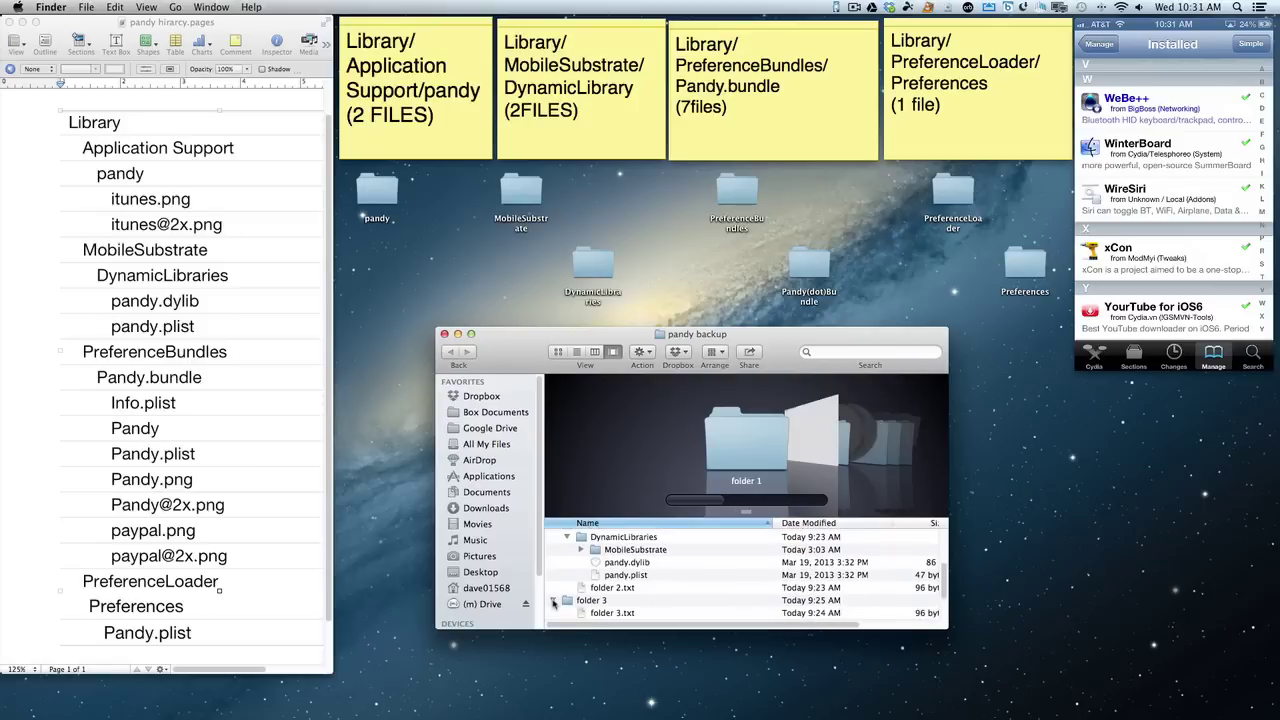
{"action": "scroll", "coordinate": [553, 603], "scroll_direction": "down", "scroll_amount": 5}
{"action": "scroll", "coordinate": [553, 603], "scroll_direction": "up", "scroll_amount": 1}
{"action": "key", "text": "Down"}
{"action": "key", "text": "Down"}
{"action": "key", "text": "Down"}
{"action": "key", "text": "Down"}
{"action": "key", "text": "Down"}
{"action": "key", "text": "Down"}
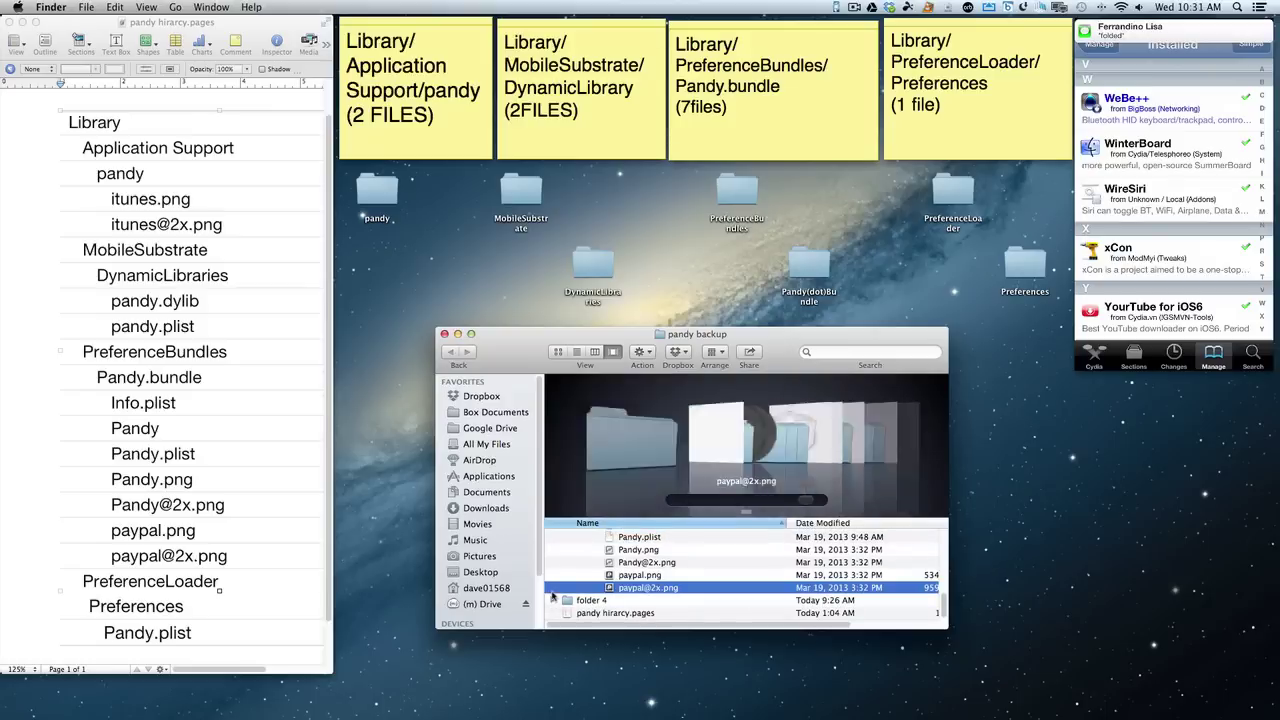
- Expand folder 4 to check its PreferenceLoader contents, and close the pandy backup window
{"action": "left_click", "coordinate": [552, 600]}
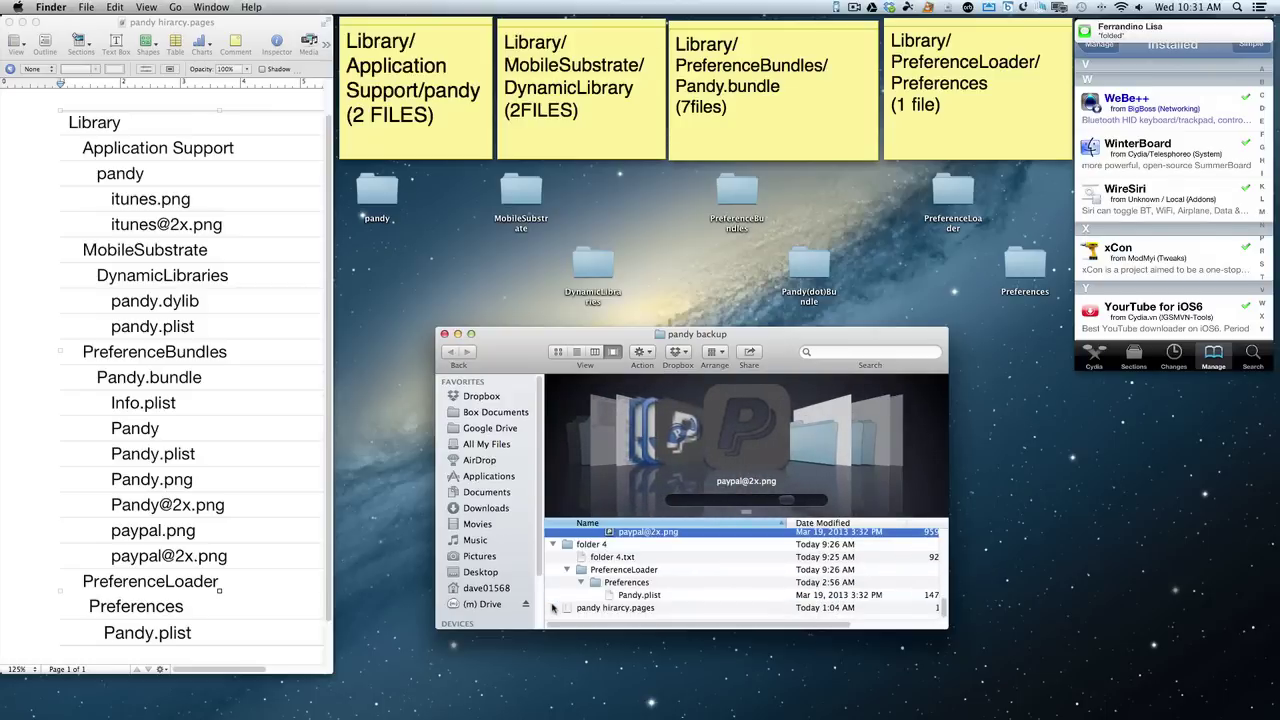
{"action": "scroll", "coordinate": [552, 600], "scroll_direction": "up", "scroll_amount": 5}
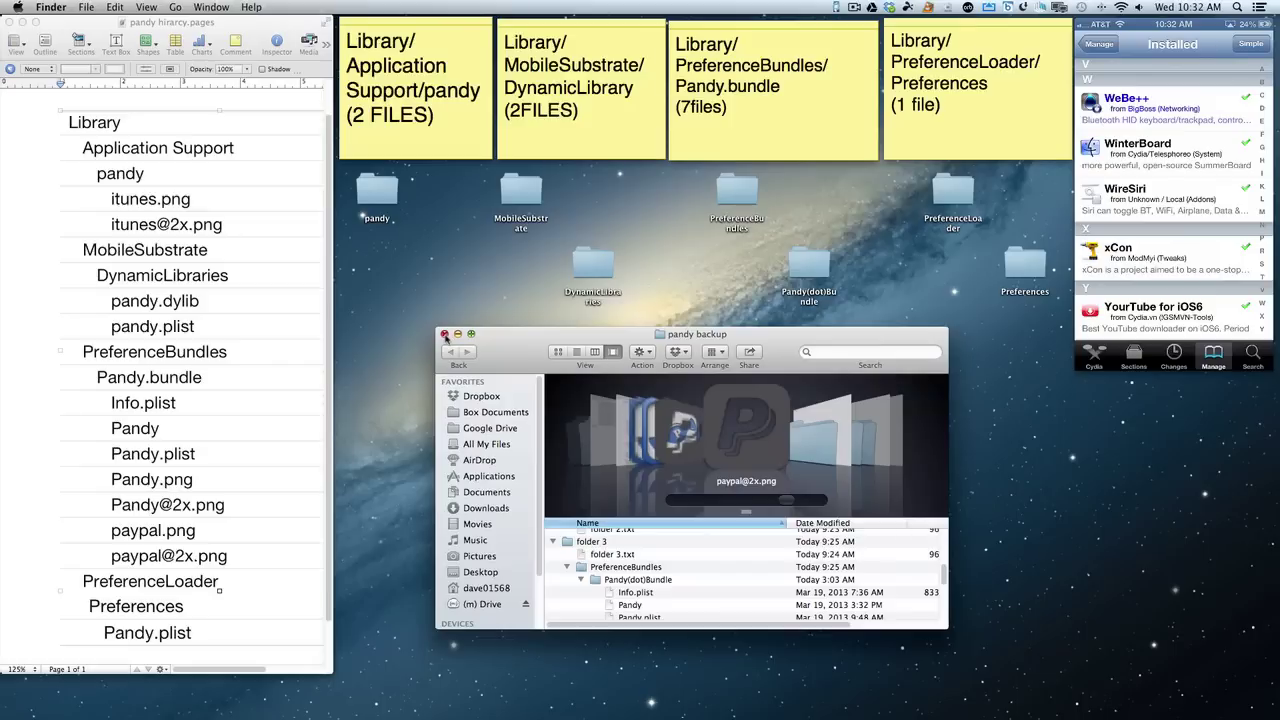
{"action": "left_click", "coordinate": [445, 334]}
{"action": "left_click", "coordinate": [585, 587]}
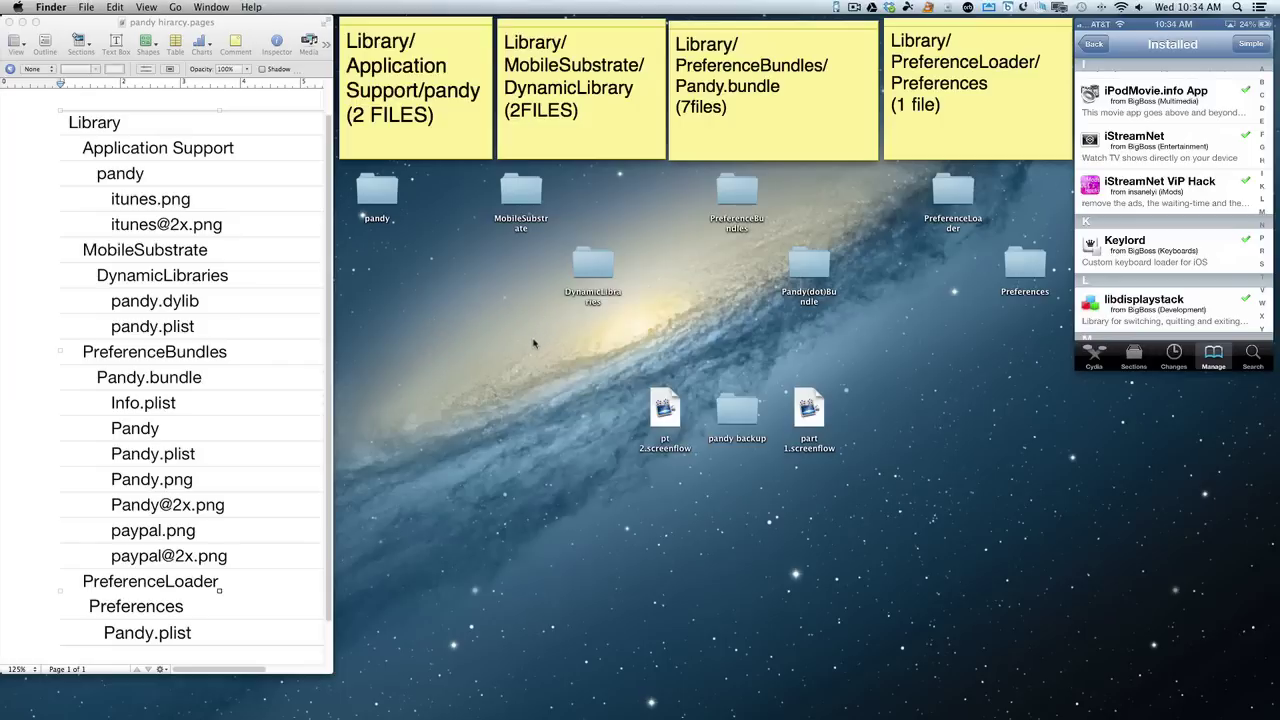
{"action": "right_click", "coordinate": [406, 390]}
{"action": "left_click", "coordinate": [399, 351]}
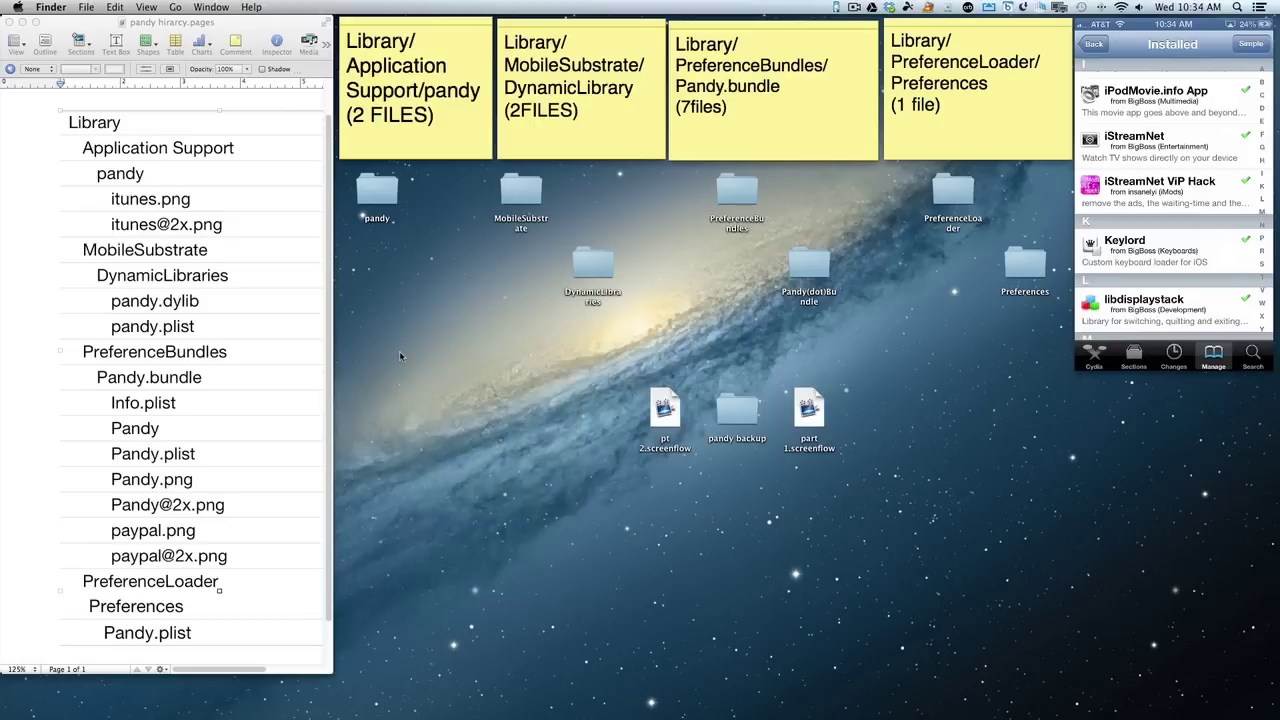